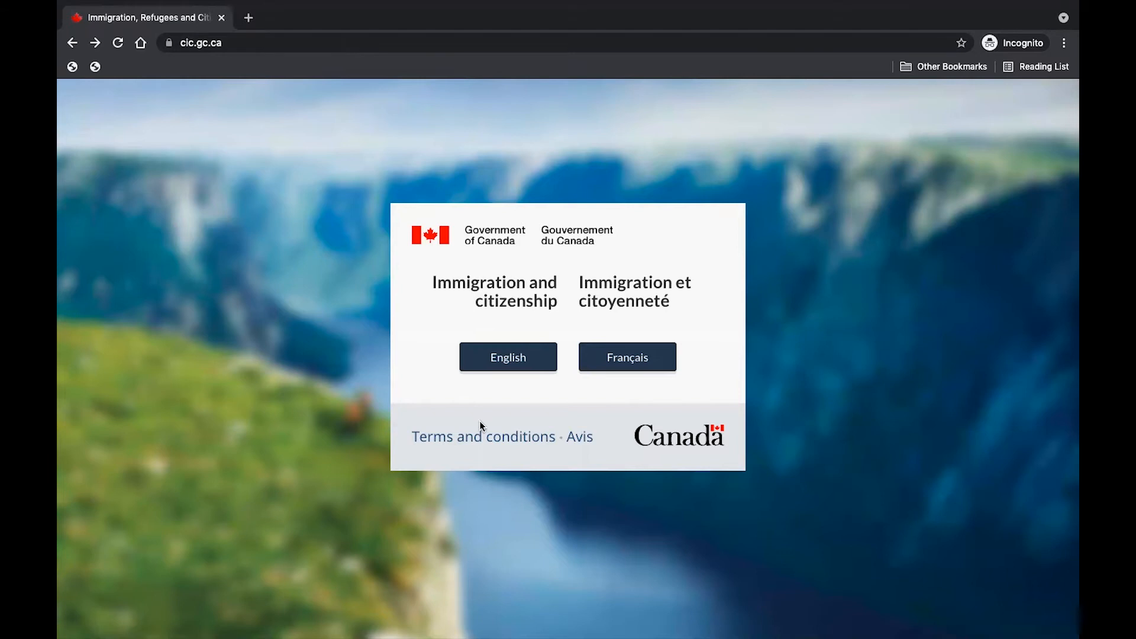
- Enter the English Government of Canada site and open the Budget Planner through Money and finances, Managing your money
left_click(511, 359)
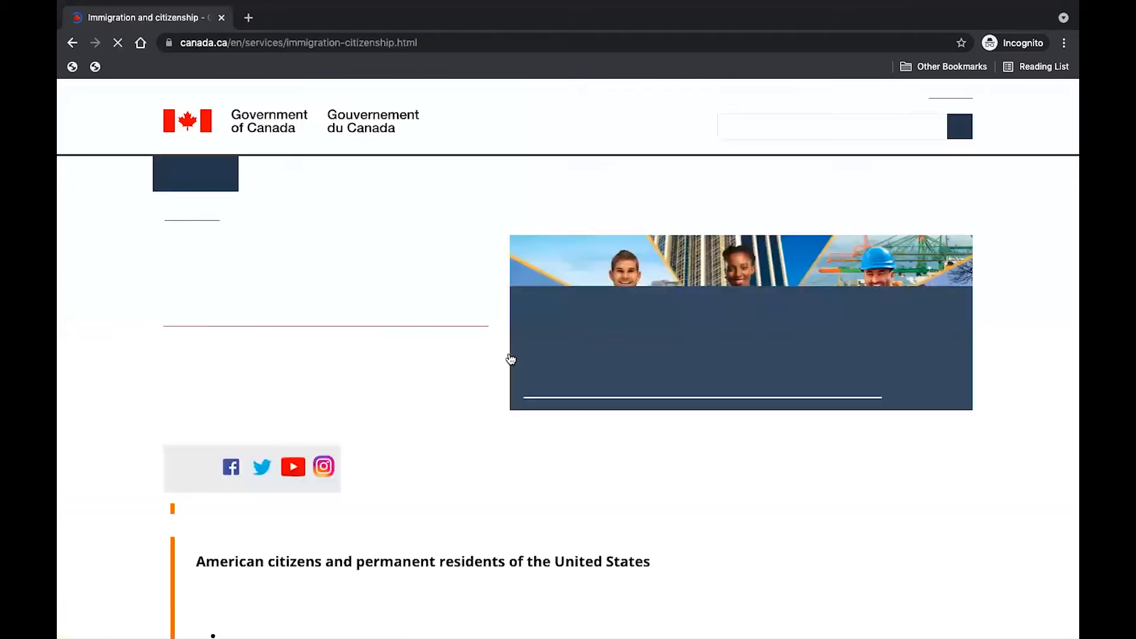
left_click(228, 183)
scroll(410, 388, "down", 4)
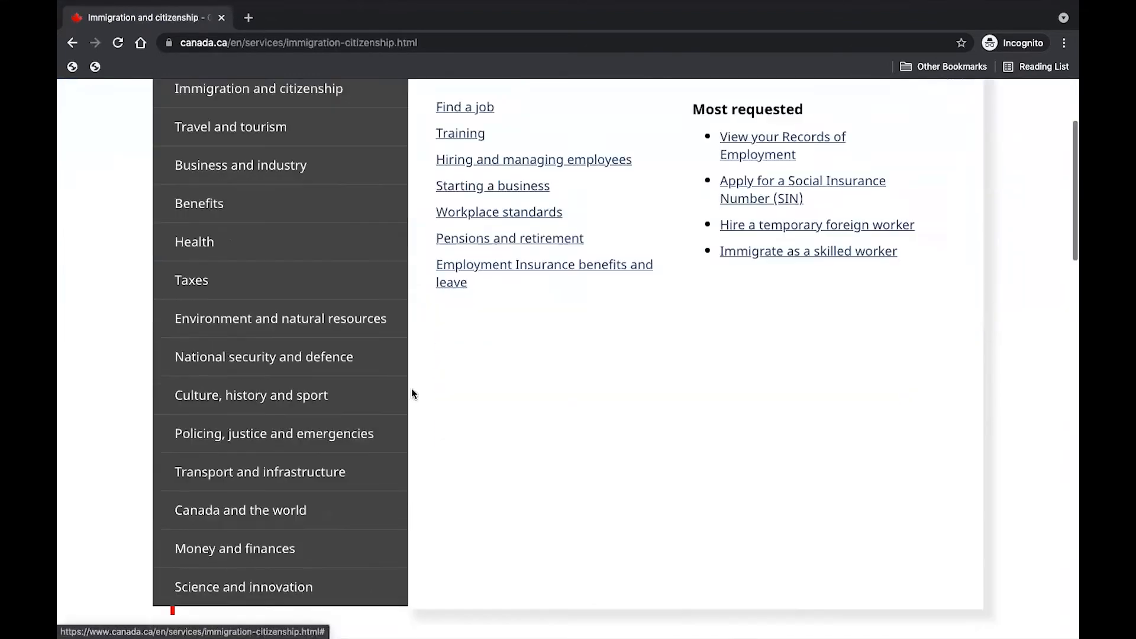
mouse_move(289, 470)
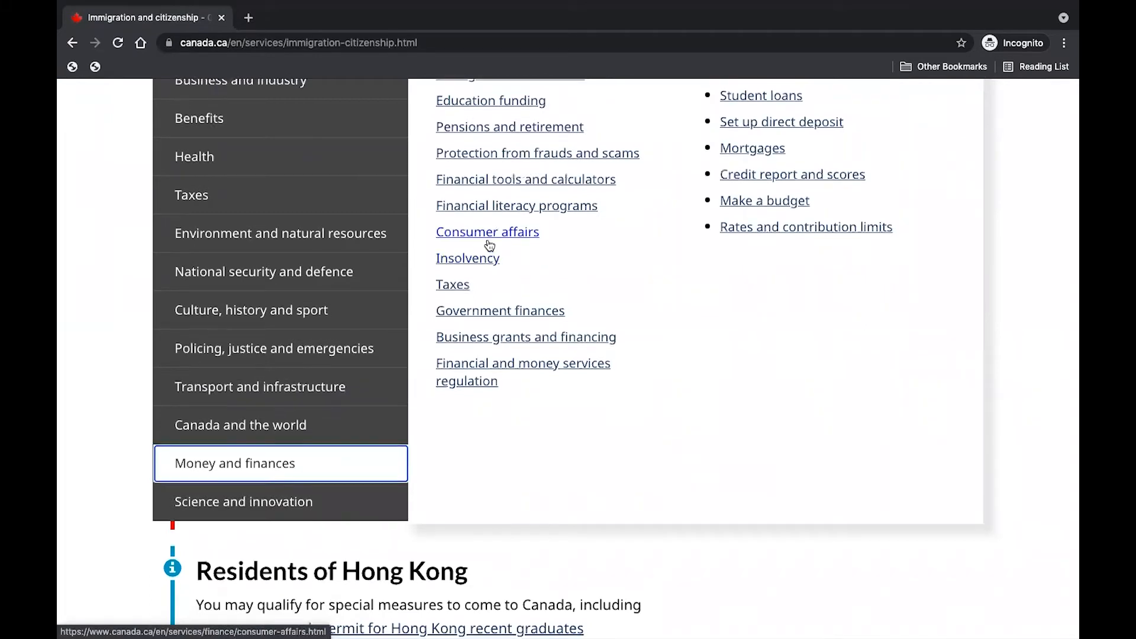
scroll(486, 236, "up", 2)
left_click(479, 172)
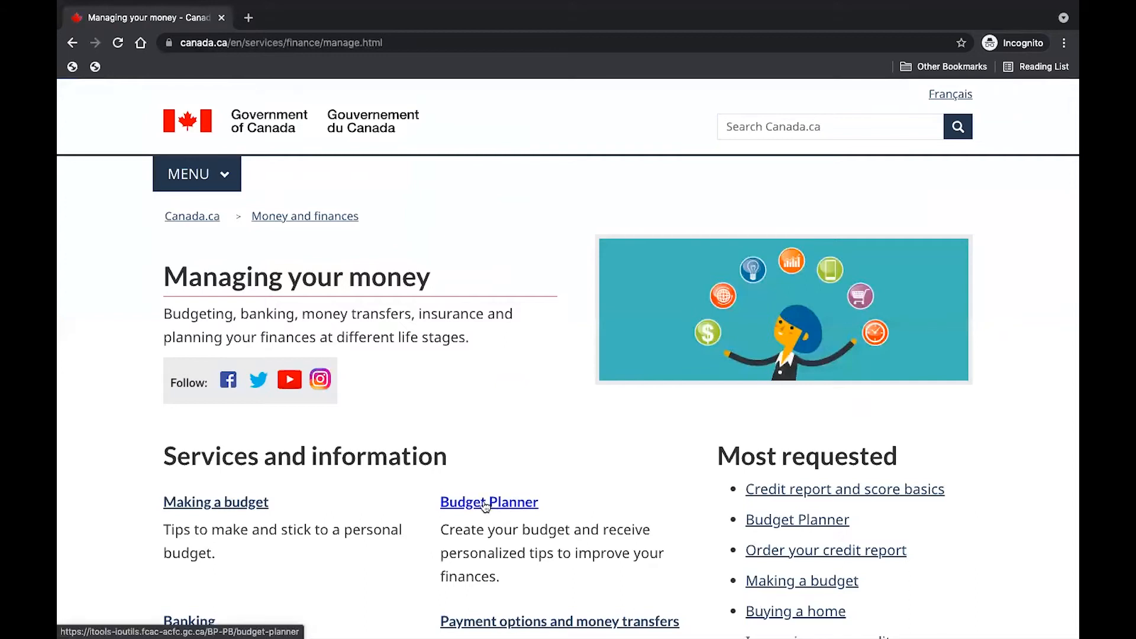
left_click(485, 505)
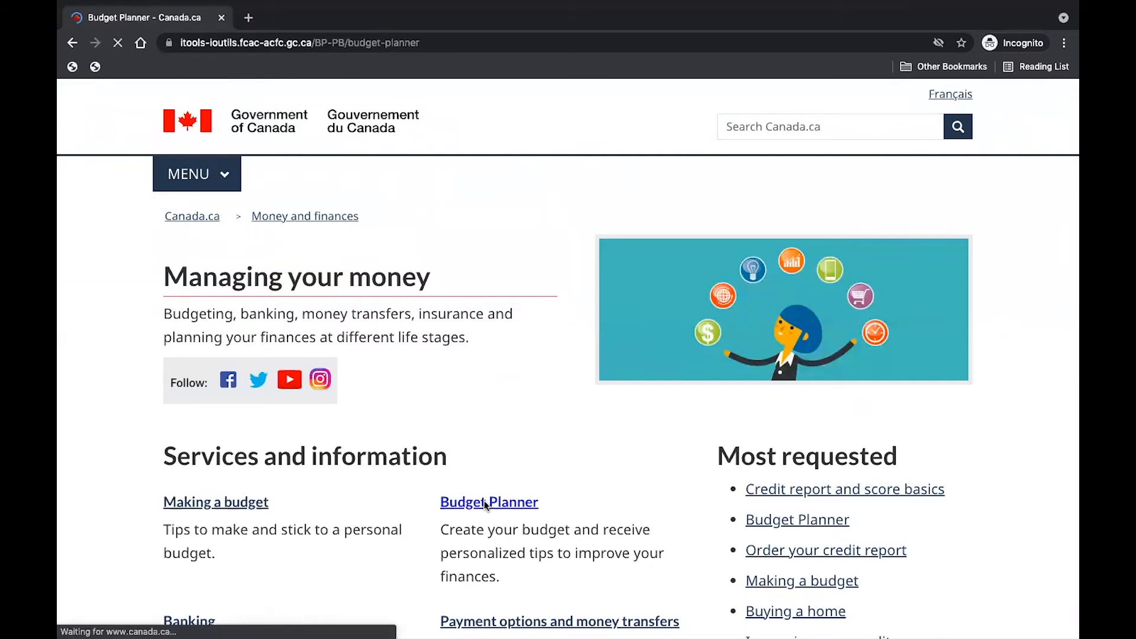
- Review the Budget Planner's introduction and key features, and start a new budget
scroll(484, 506, "down", 2)
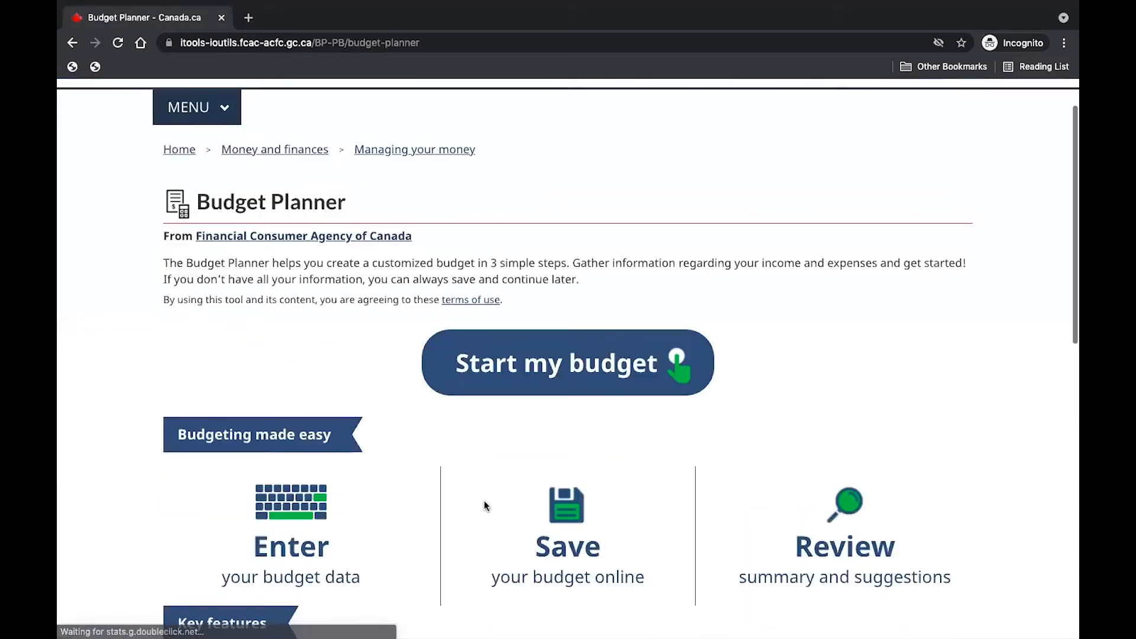
scroll(485, 500, "up", 1)
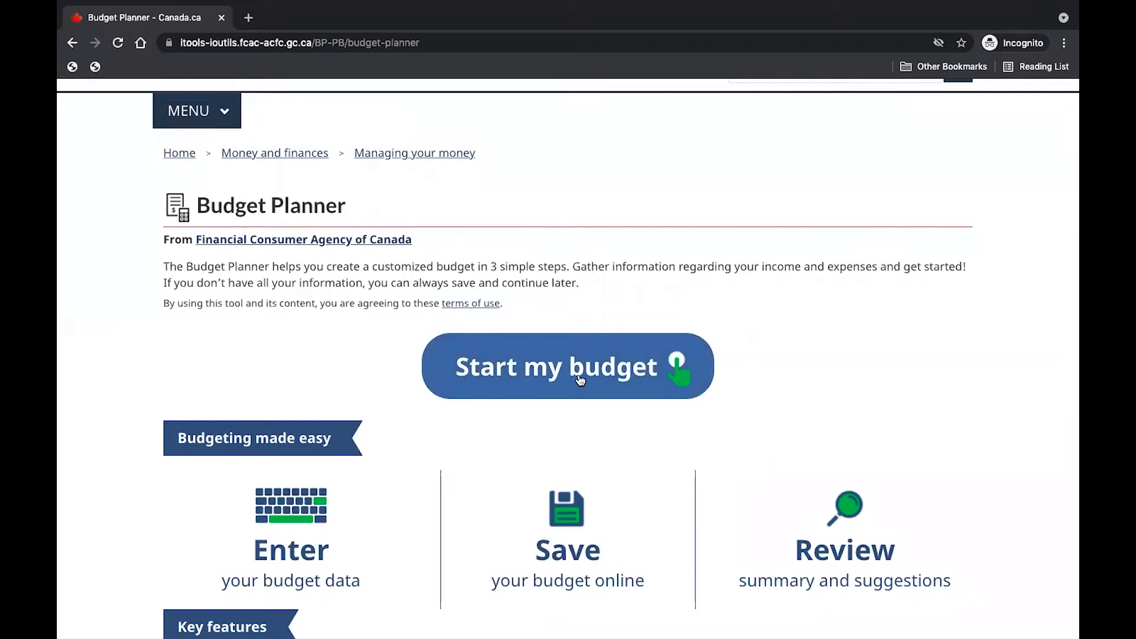
scroll(577, 378, "down", 2)
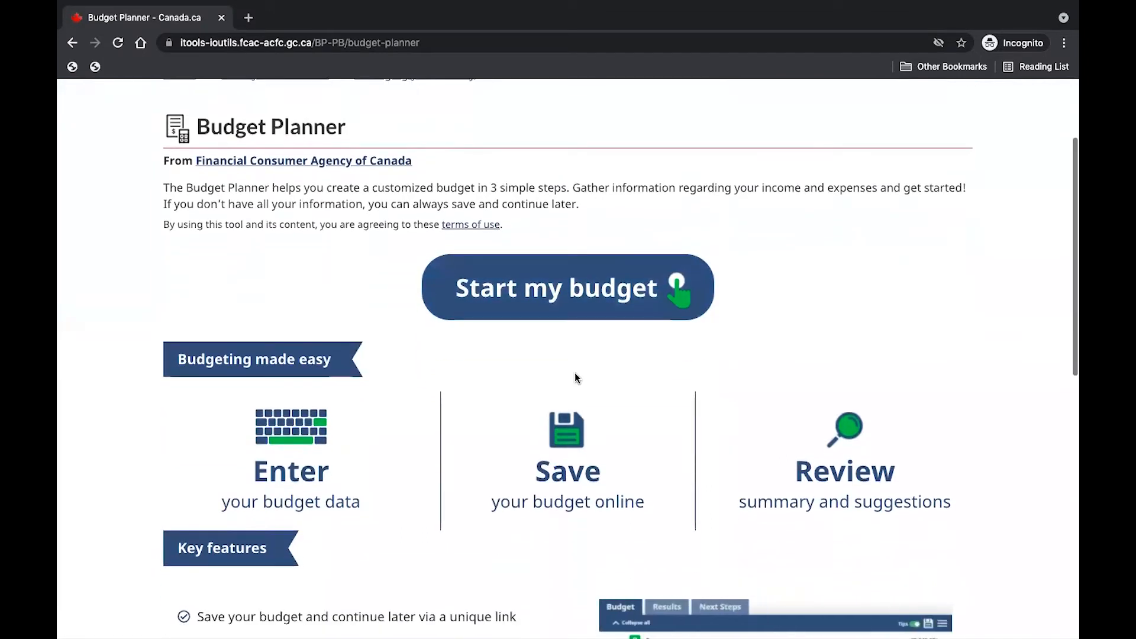
scroll(218, 295, "down", 4)
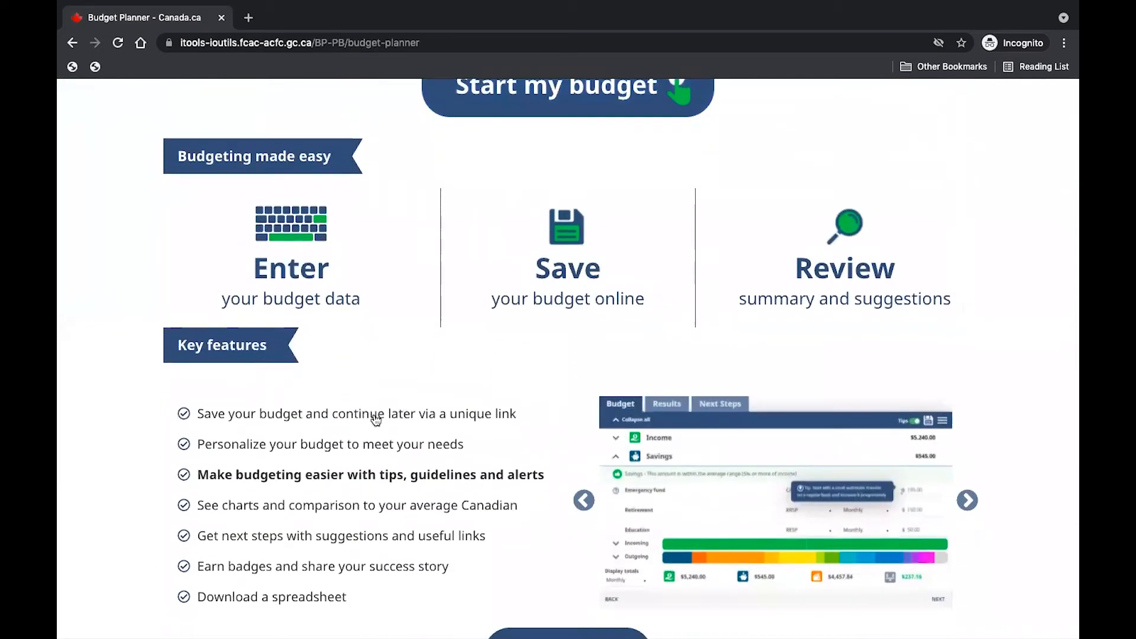
scroll(484, 482, "down", 2)
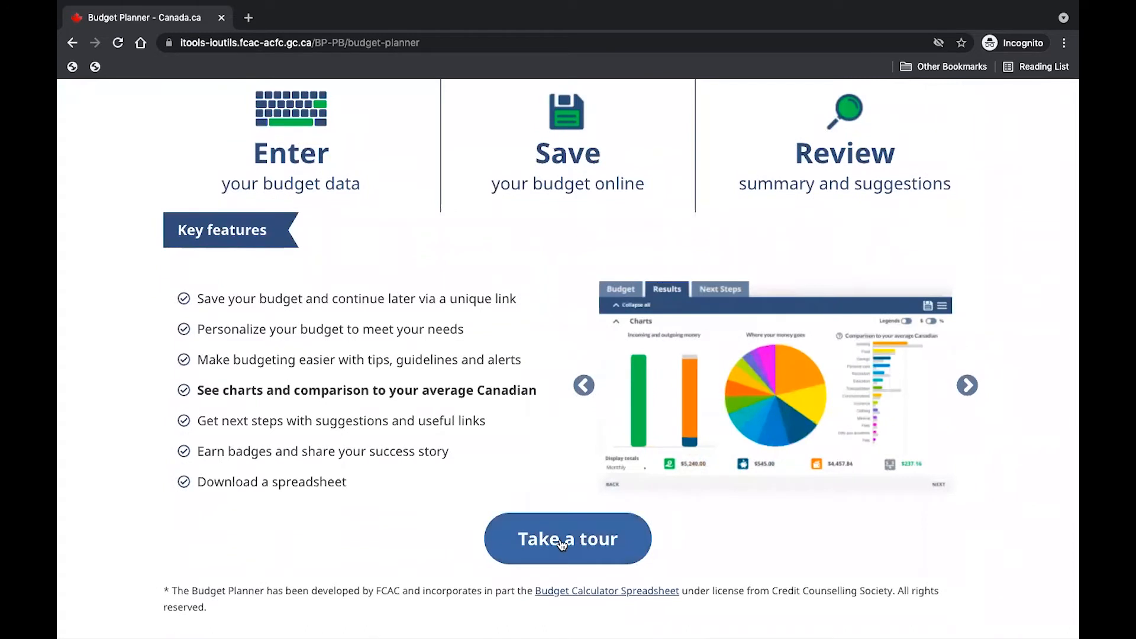
scroll(484, 385, "up", 1)
scroll(483, 385, "up", 6)
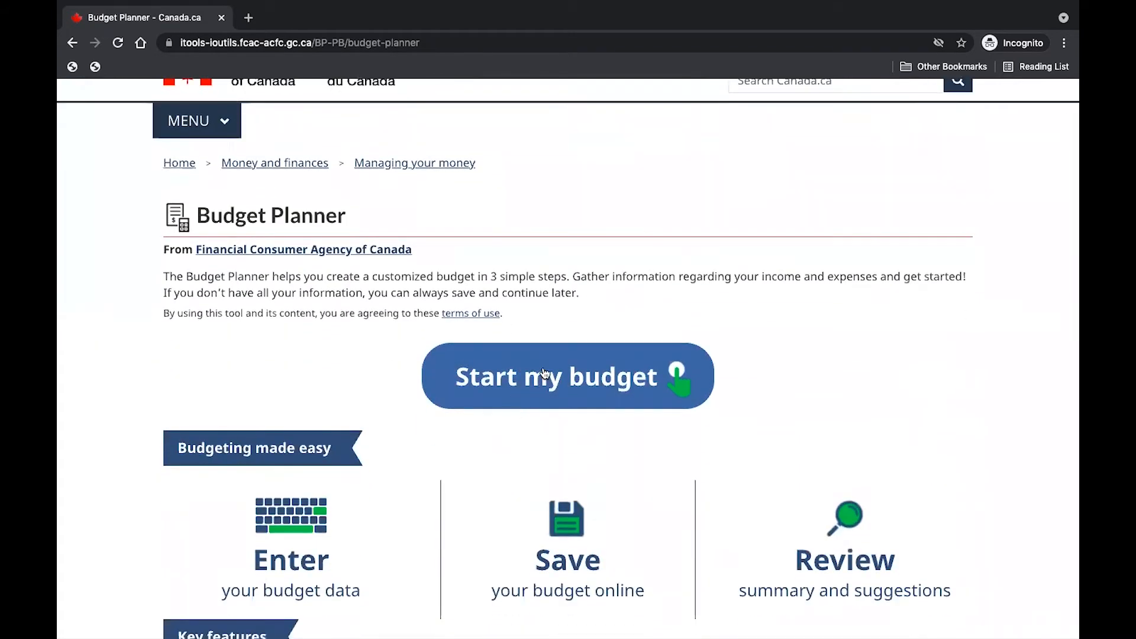
left_click(544, 373)
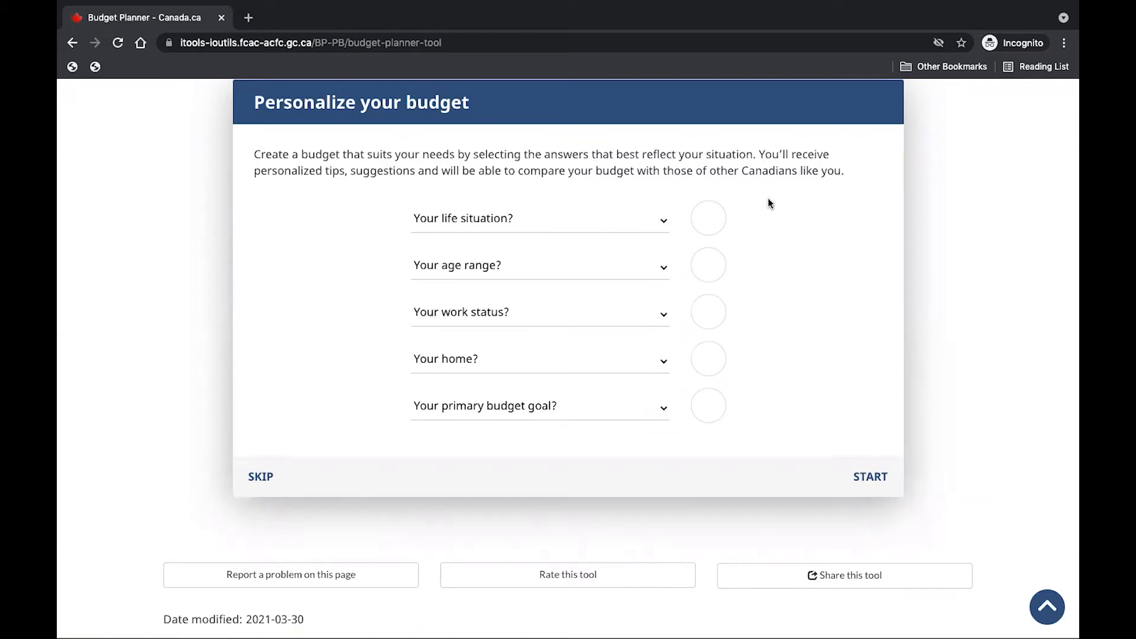
- Personalize the budget with life situation Single, age range 35 to 44 and work status Full-time
left_click(662, 222)
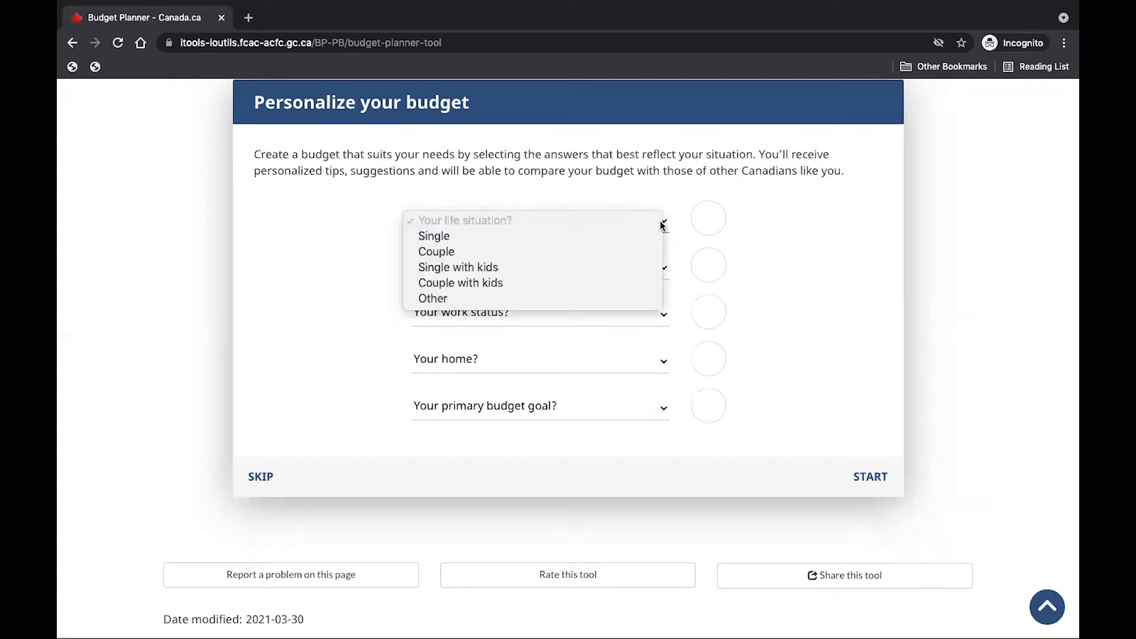
left_click(602, 235)
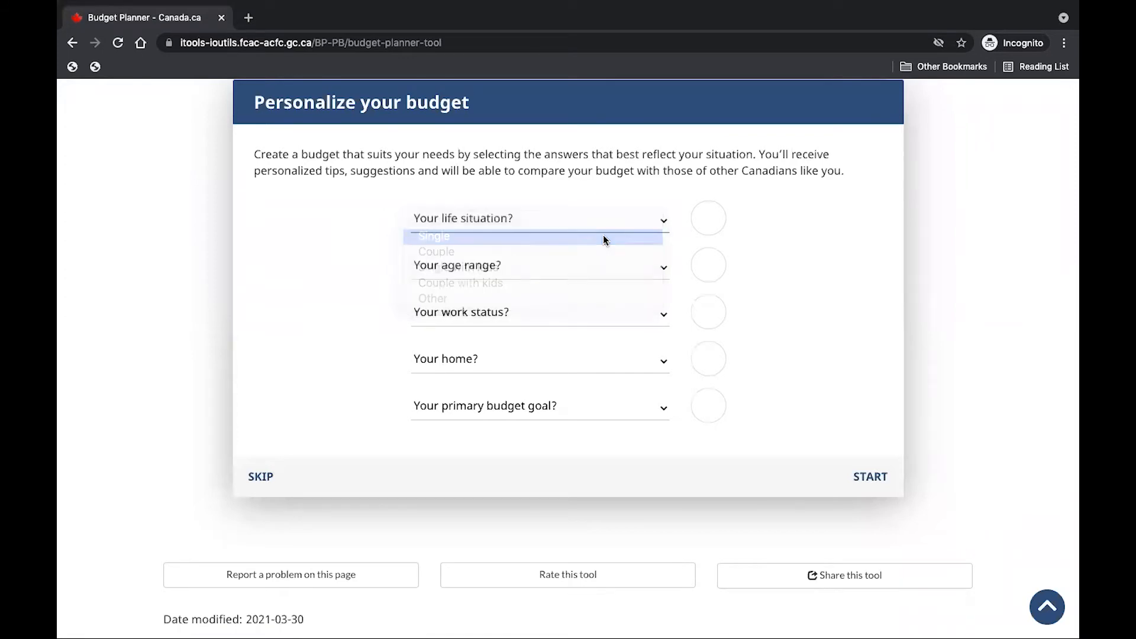
left_click(655, 271)
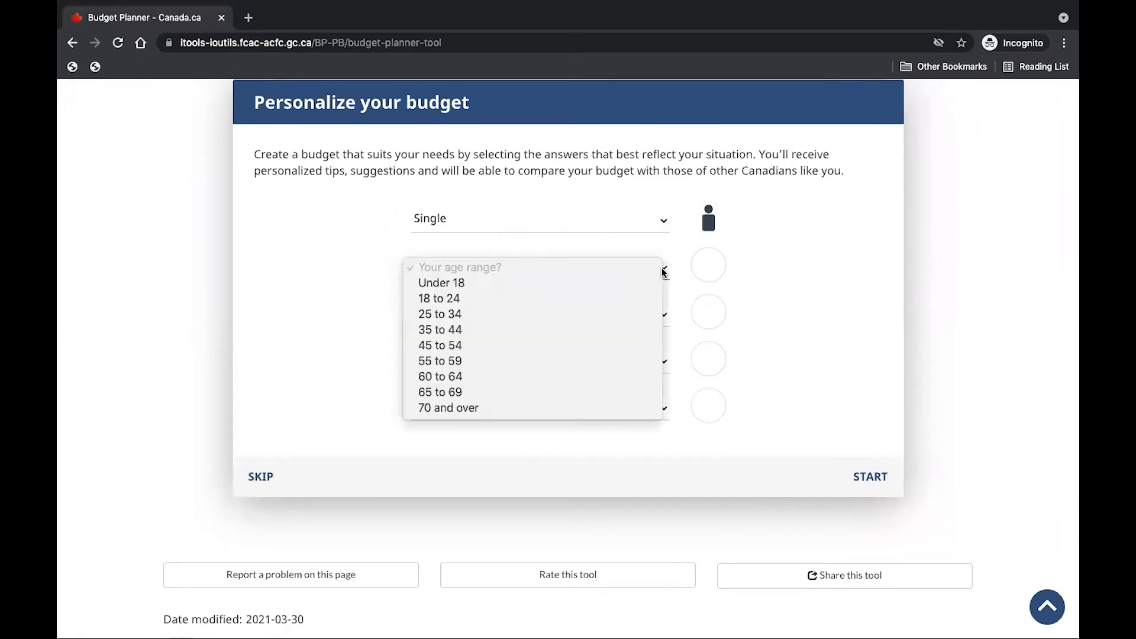
left_click(614, 330)
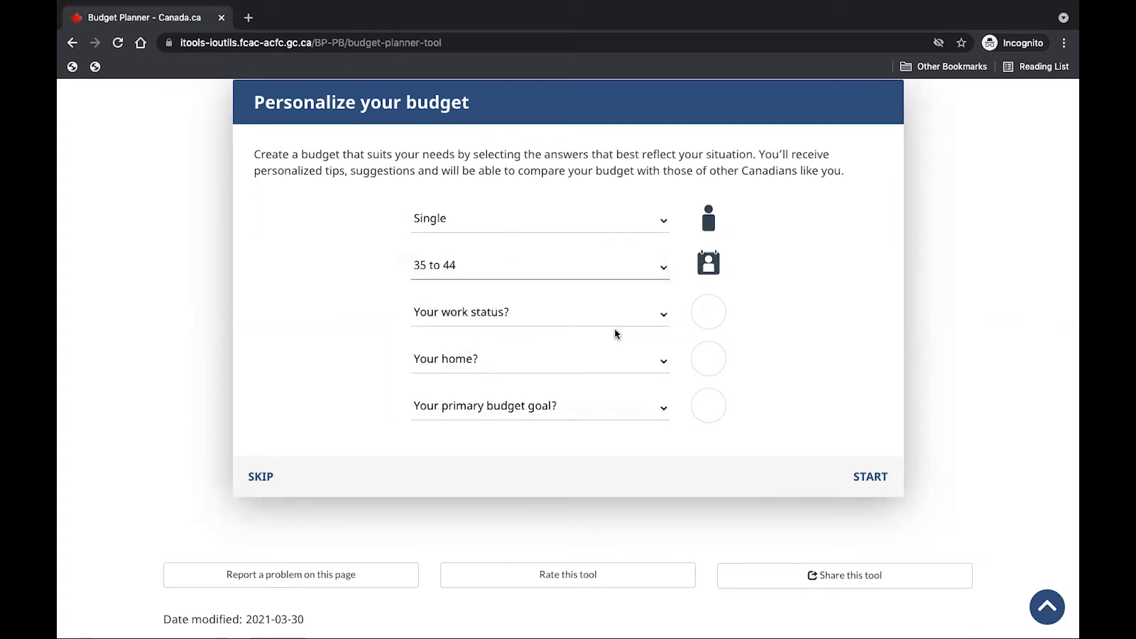
left_click(658, 313)
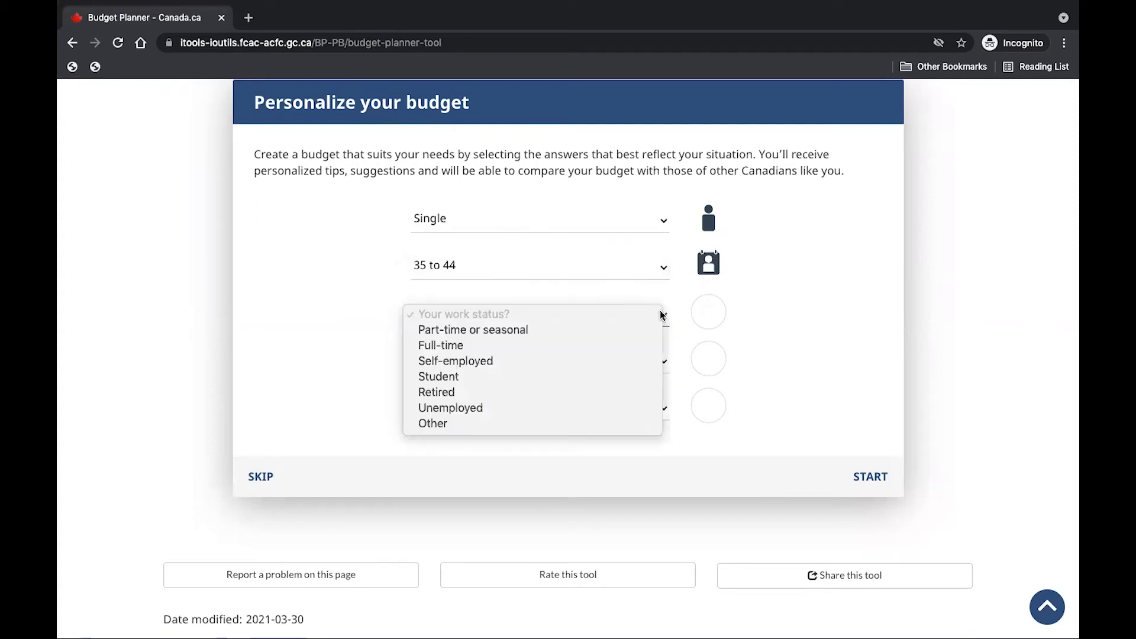
left_click(621, 349)
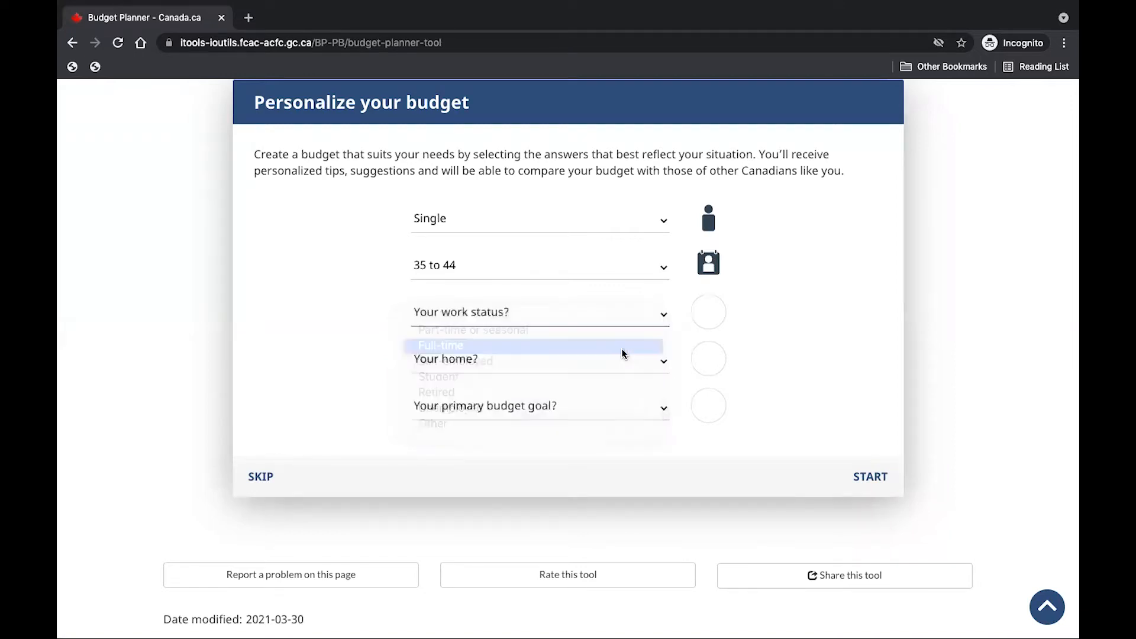
- Set the home to Renting and the primary budget goal to Save more money, and start the budget
left_click(664, 363)
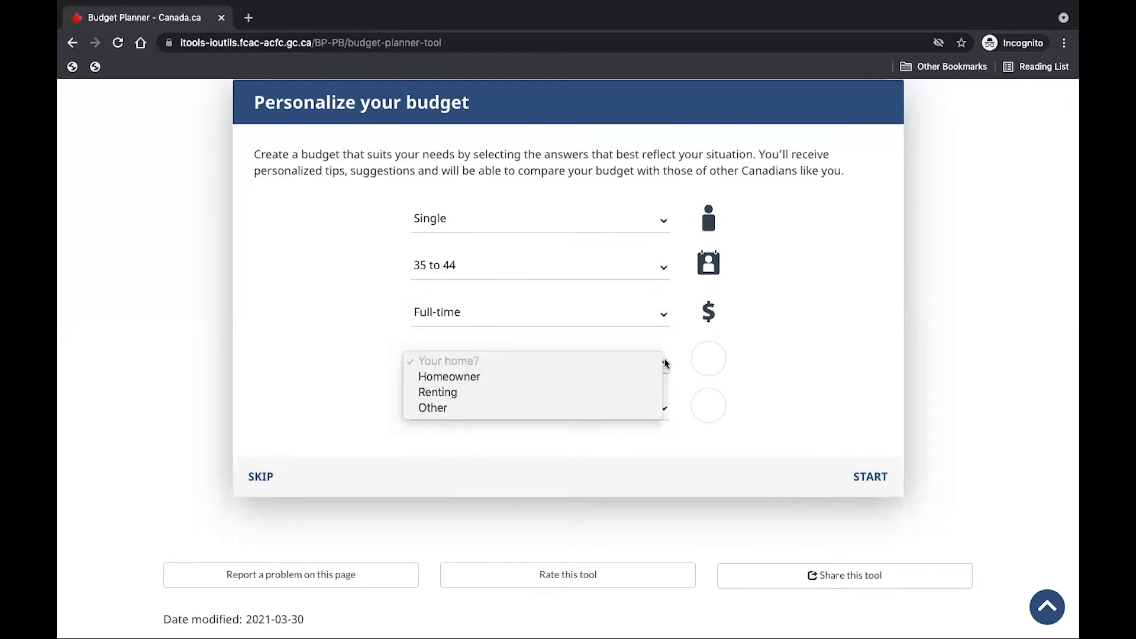
left_click(612, 395)
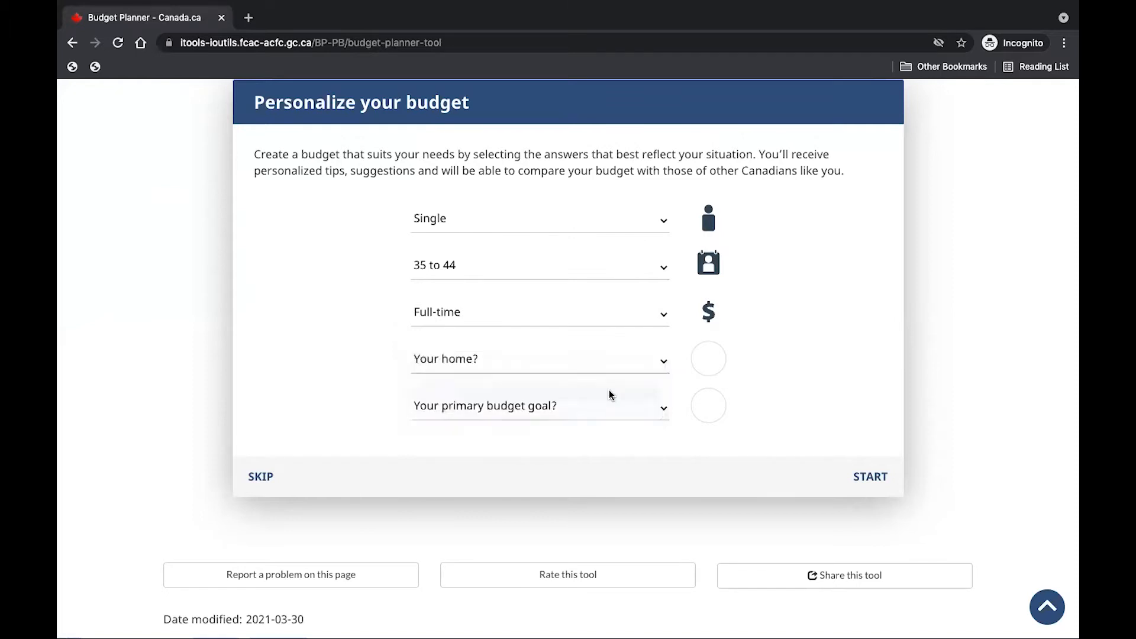
left_click(663, 408)
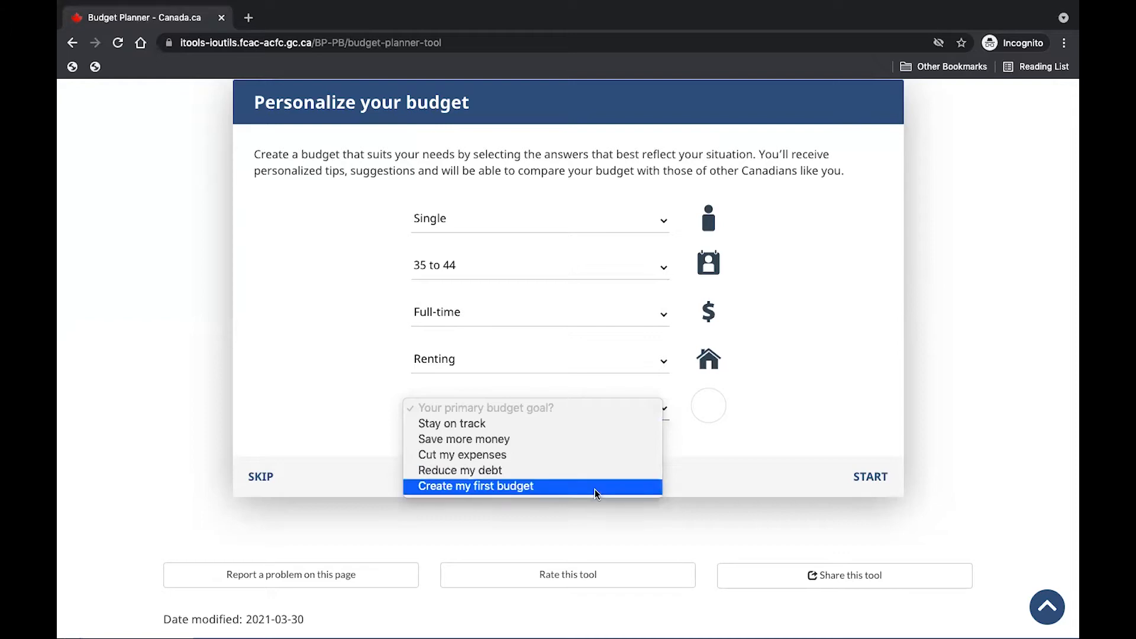
left_click(574, 442)
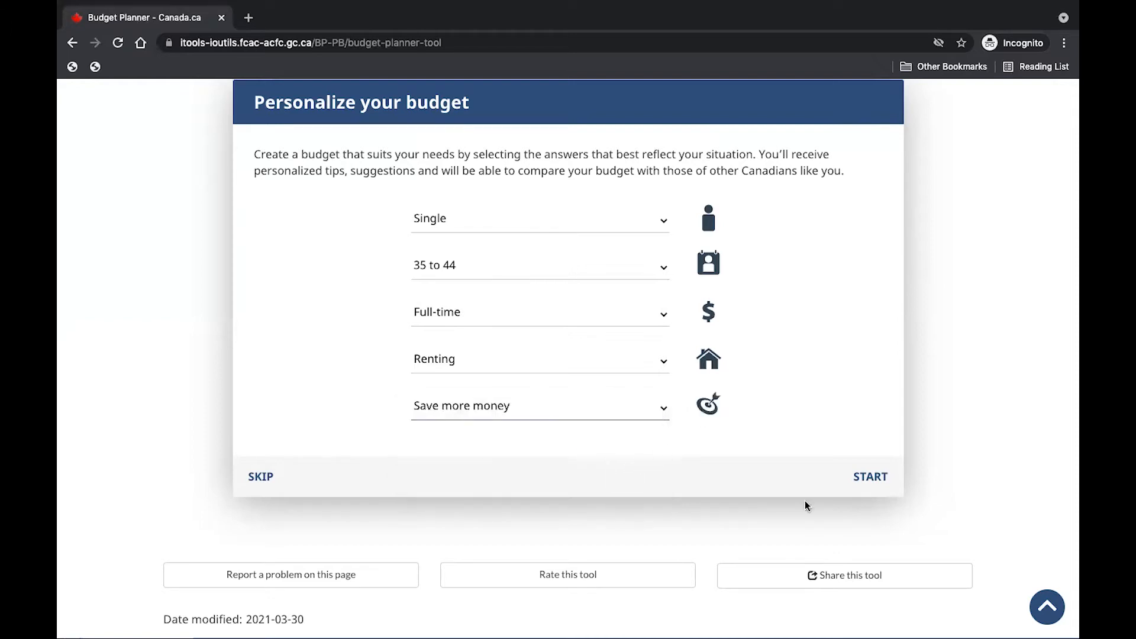
left_click(871, 477)
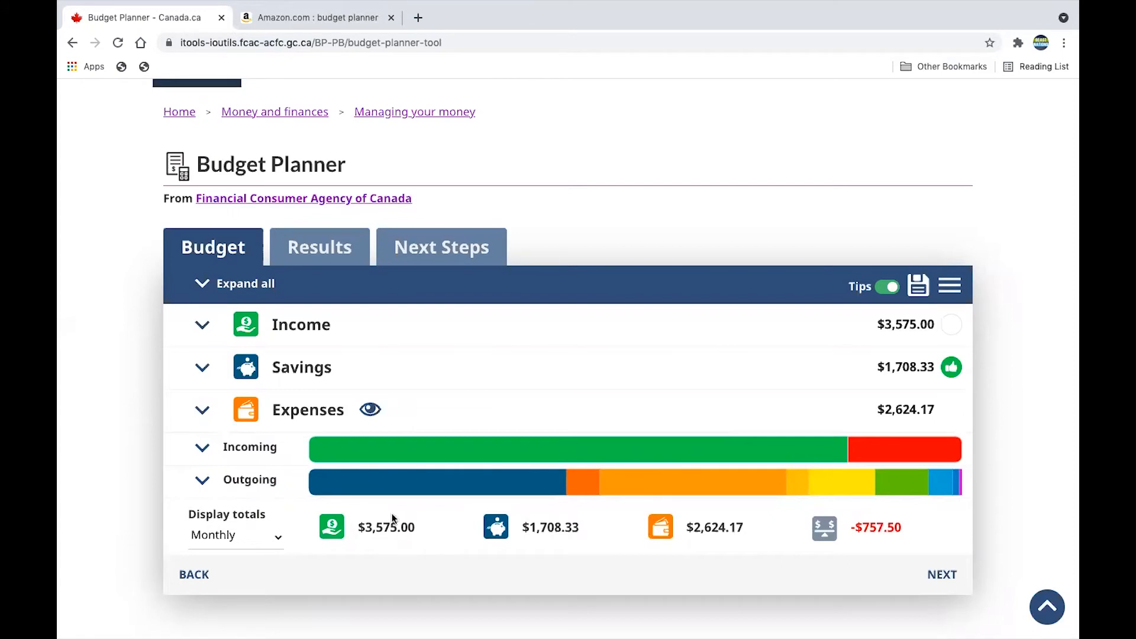
- Expand the budget's Income section and look through its items from My net income to Social assistance, leaving the section expanded
scroll(448, 583, "down", 1)
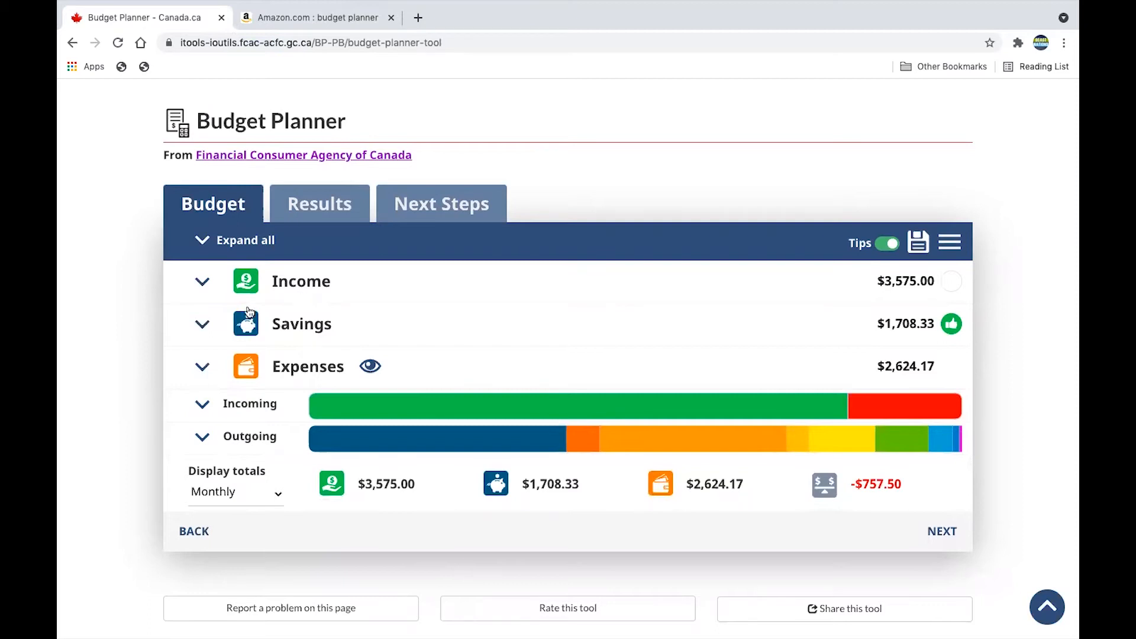
left_click(202, 283)
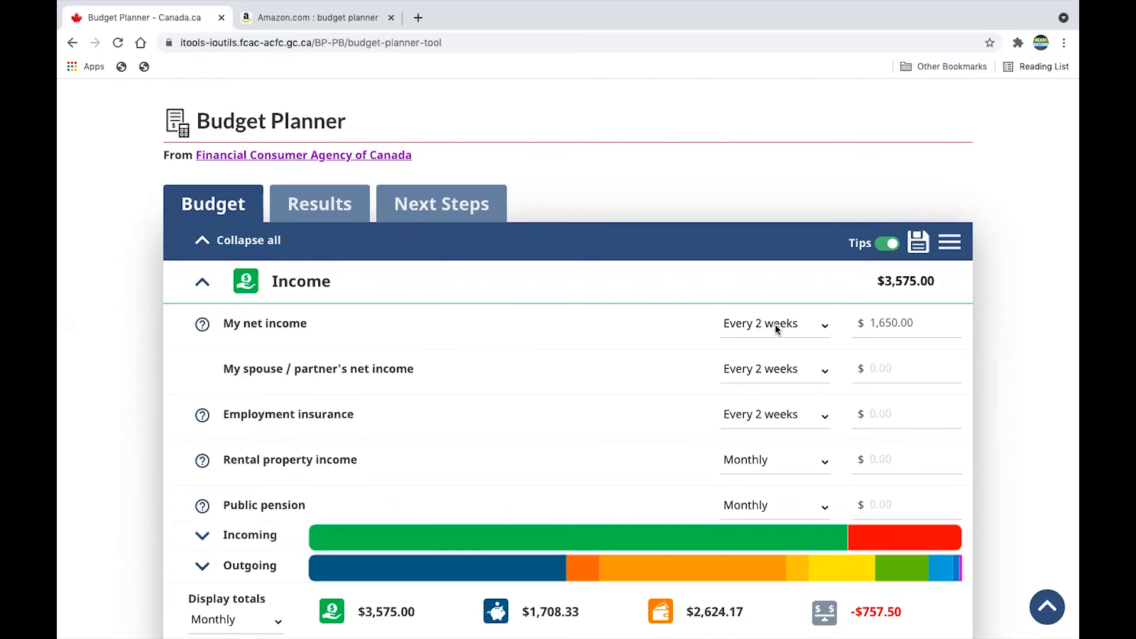
mouse_move(203, 326)
scroll(592, 354, "down", 1)
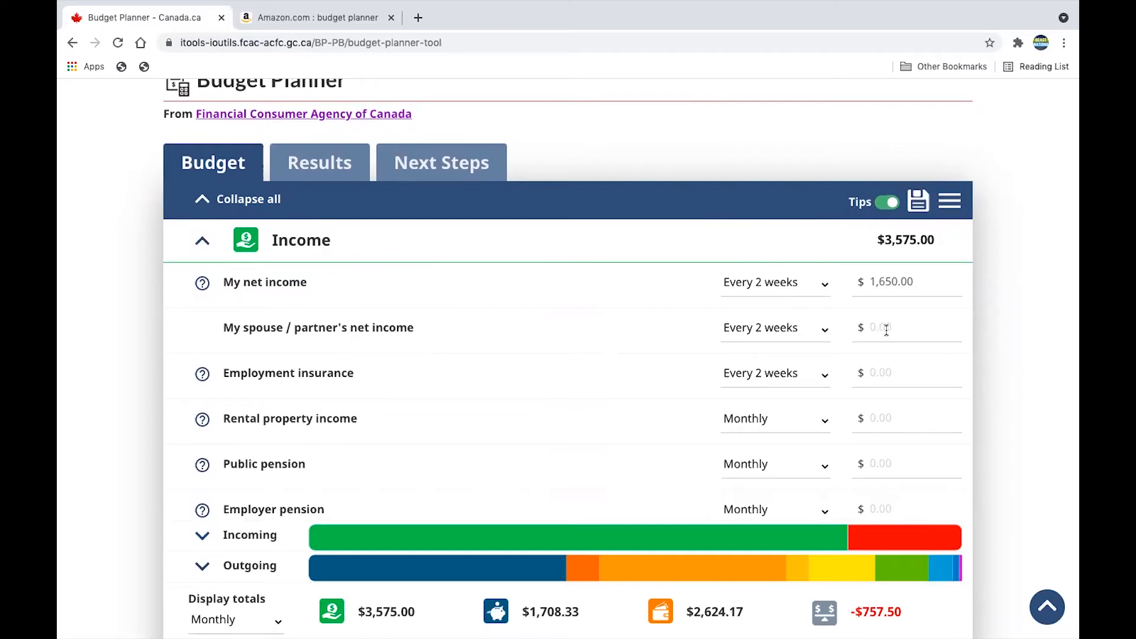
scroll(380, 363, "down", 1)
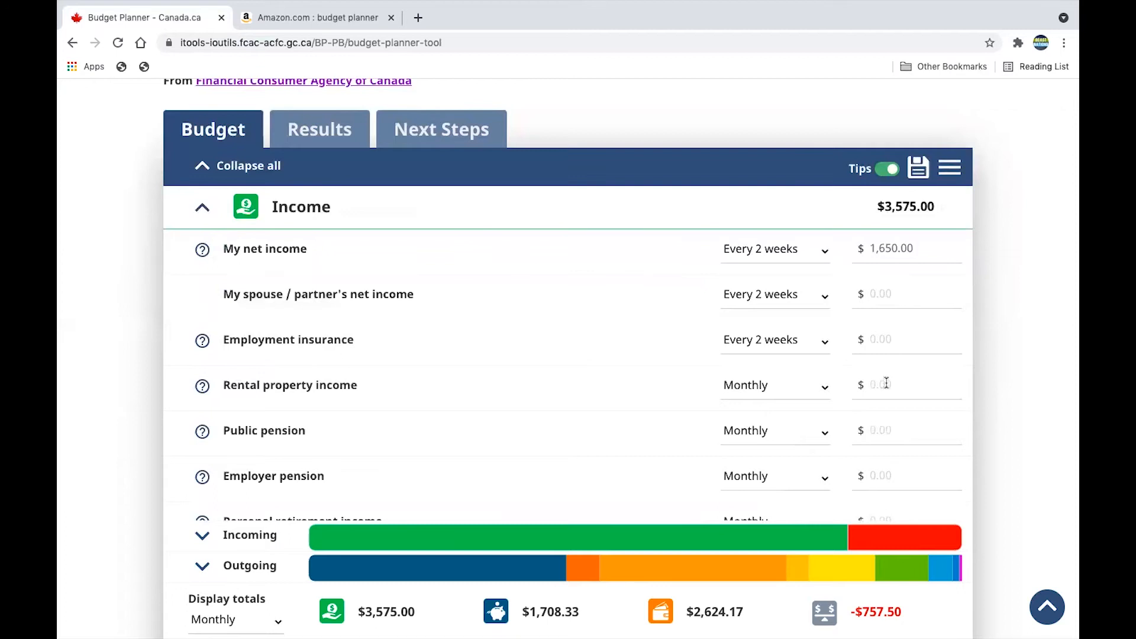
scroll(884, 382, "down", 2)
scroll(465, 402, "down", 2)
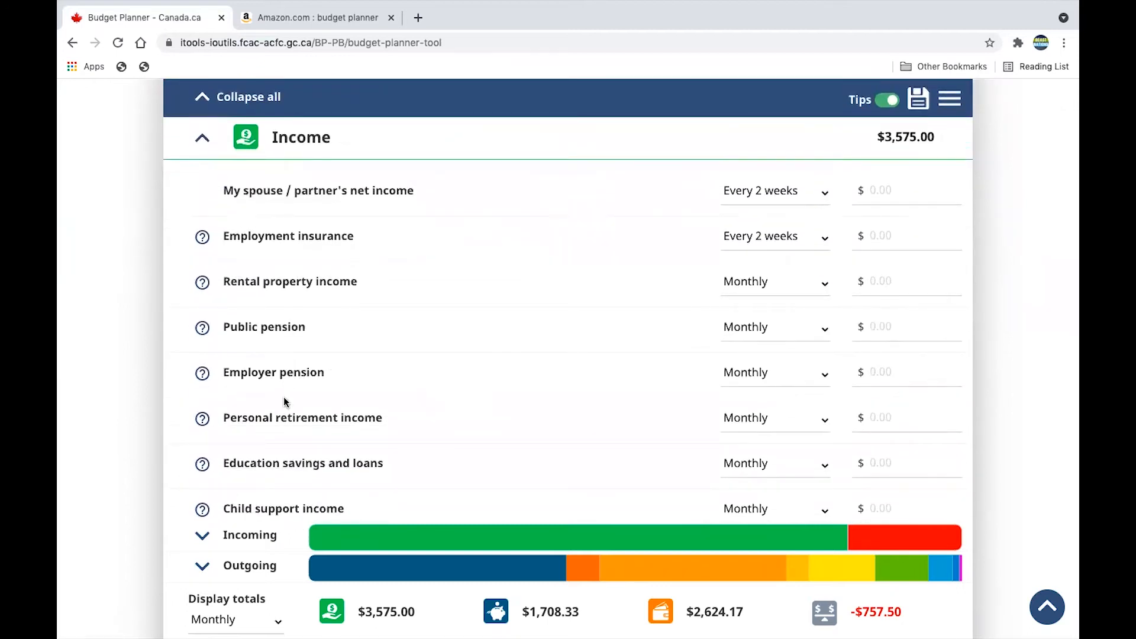
scroll(284, 397, "down", 1)
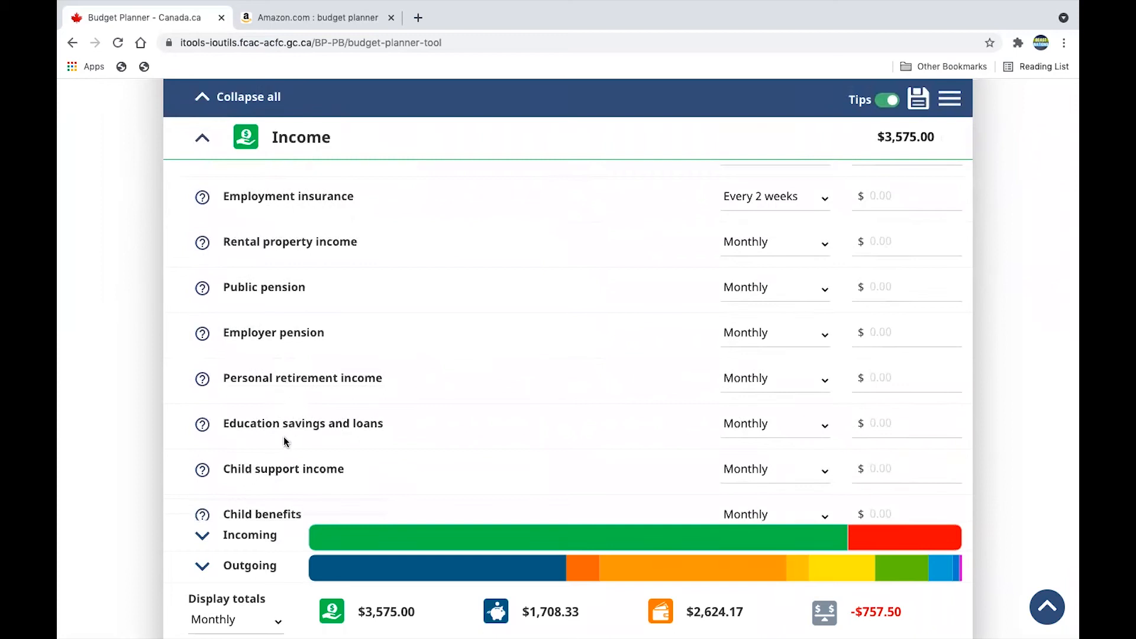
scroll(284, 442, "down", 4)
scroll(285, 441, "down", 1)
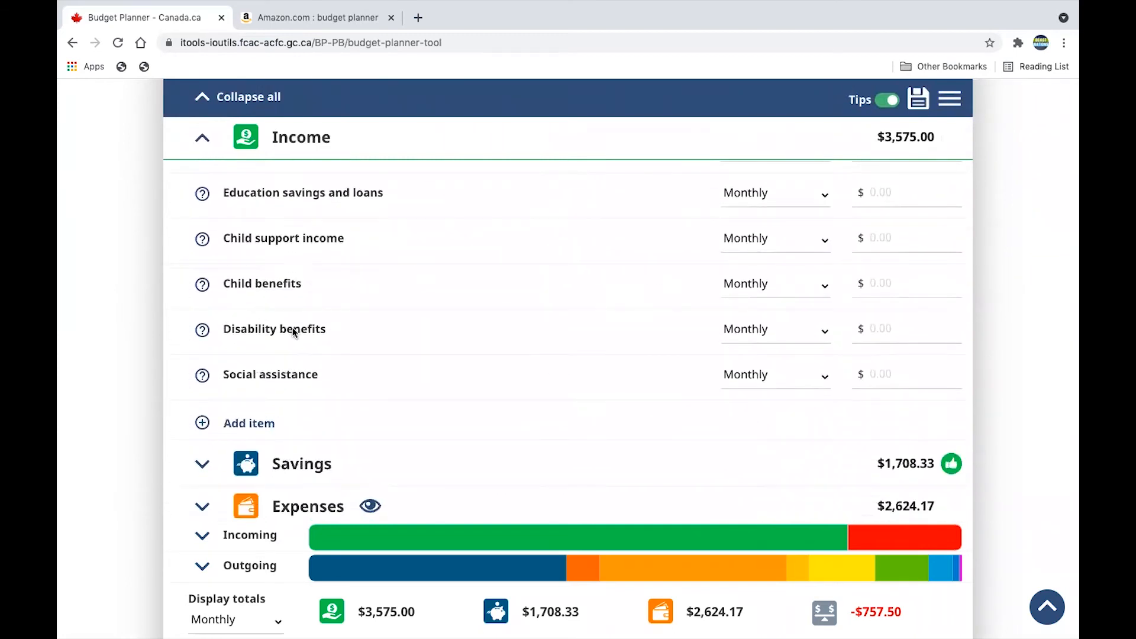
scroll(293, 332, "up", 4)
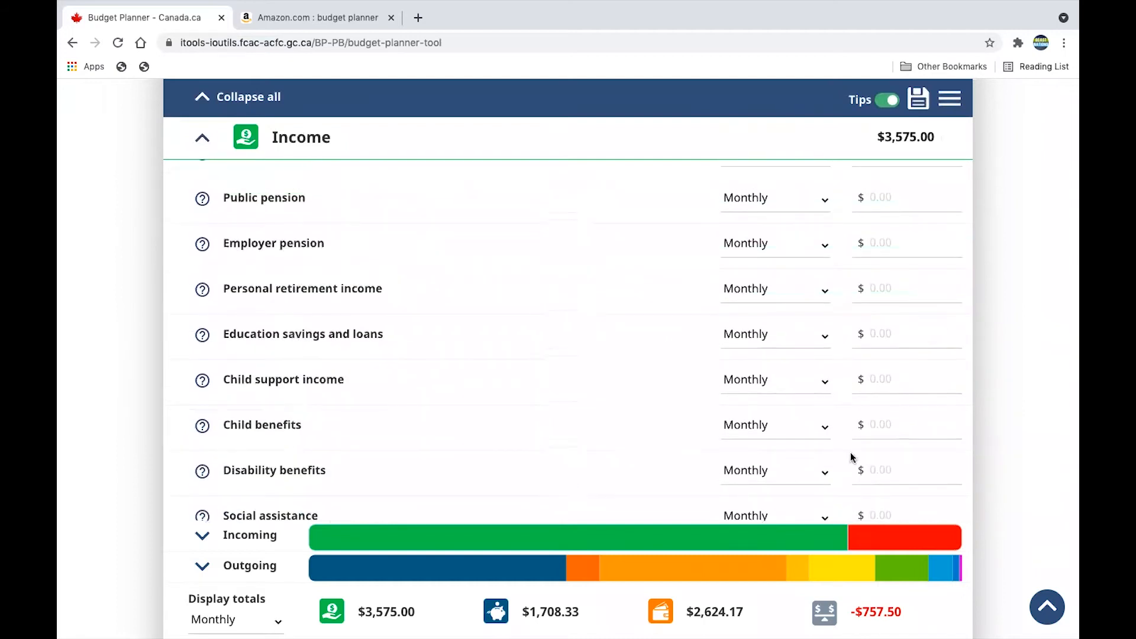
scroll(922, 340, "up", 6)
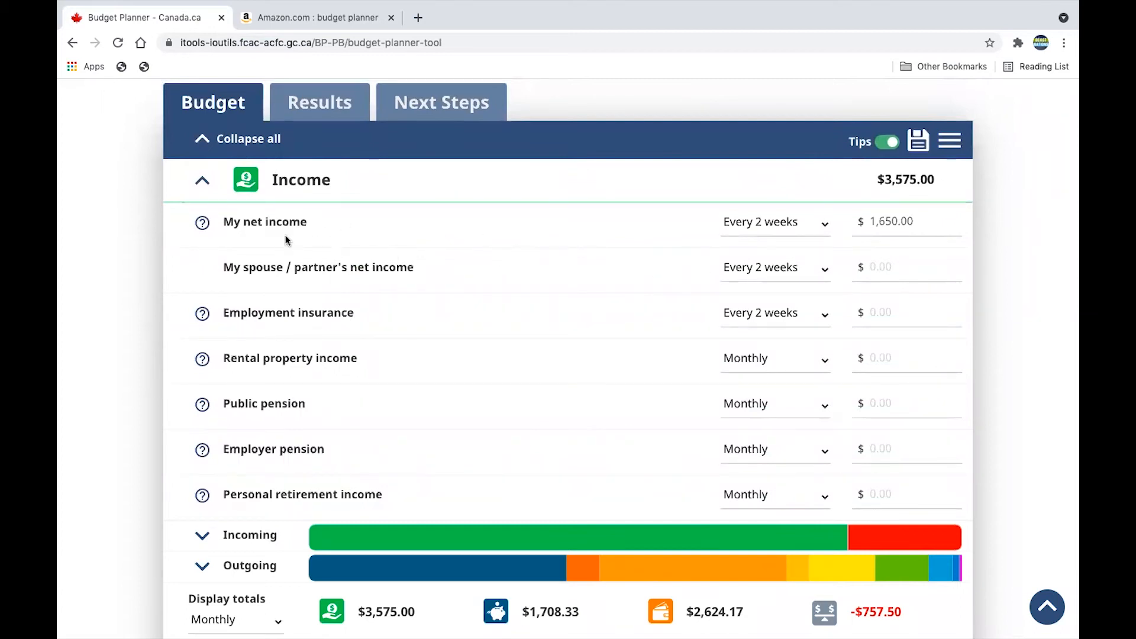
scroll(452, 338, "down", 1)
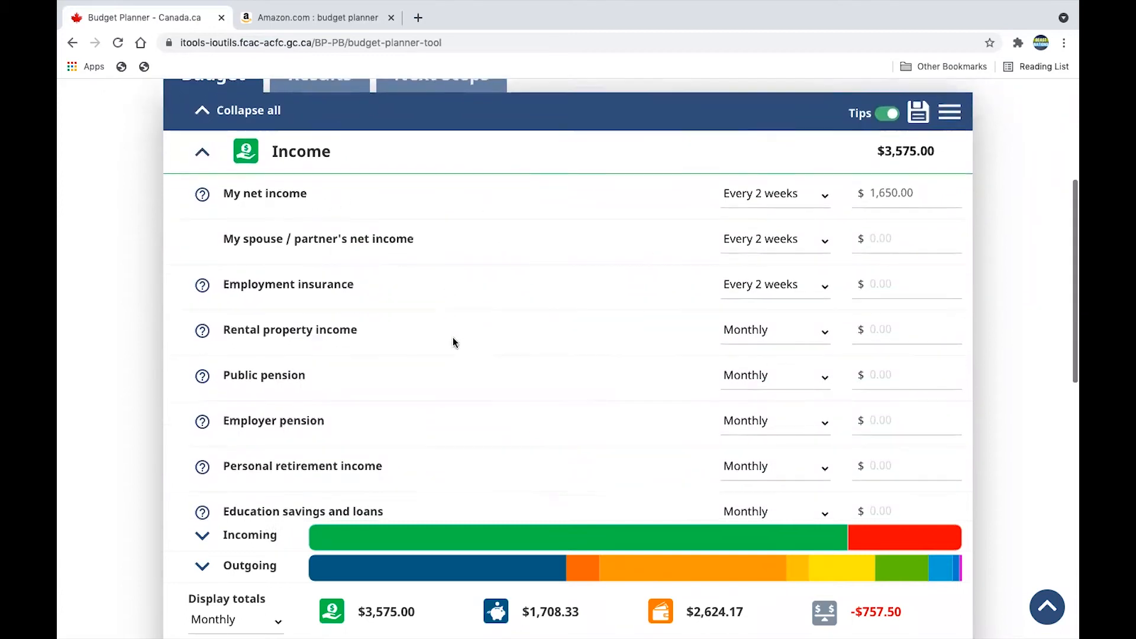
left_click(207, 161)
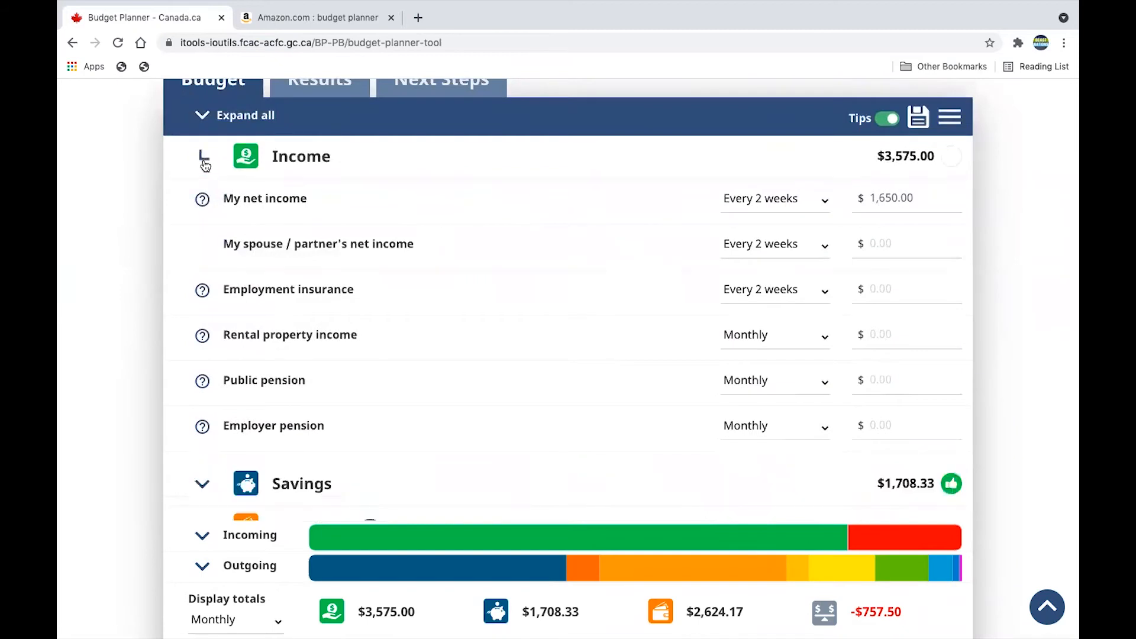
left_click(207, 161)
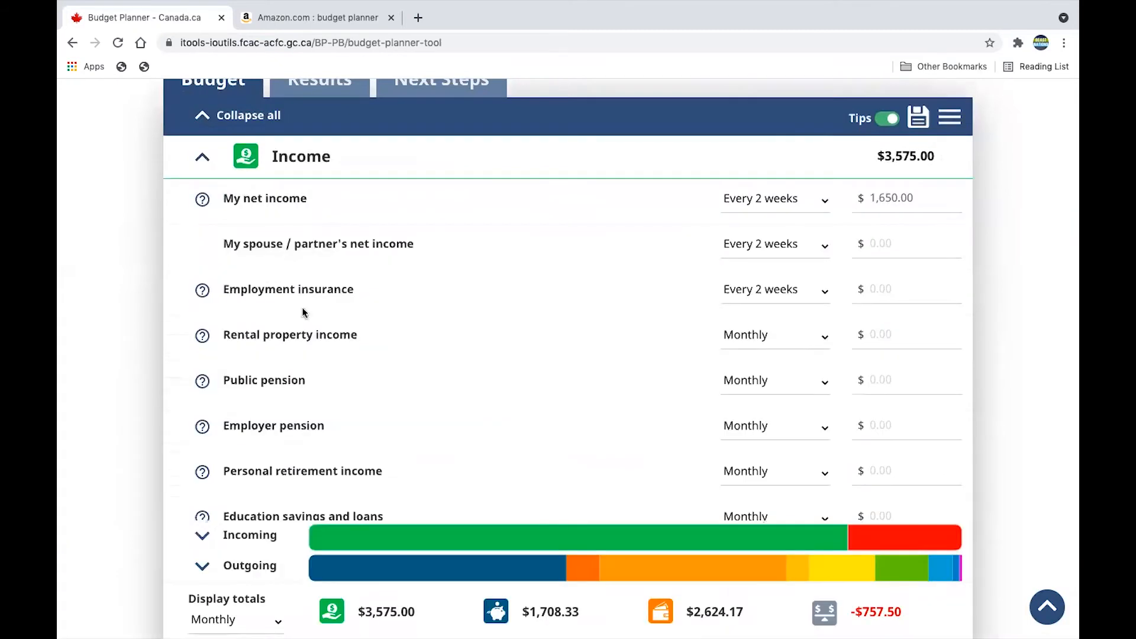
- Collapse the Income section and look through the Savings items, including the tip for the Home purchase amount, then collapse Savings
left_click(203, 160)
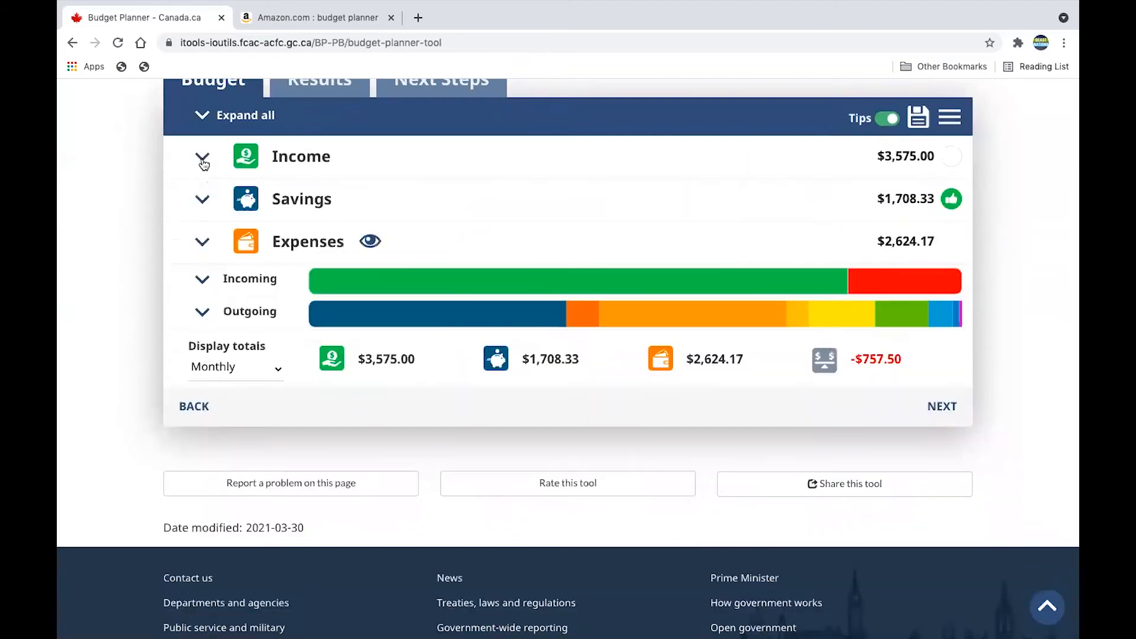
left_click(214, 214)
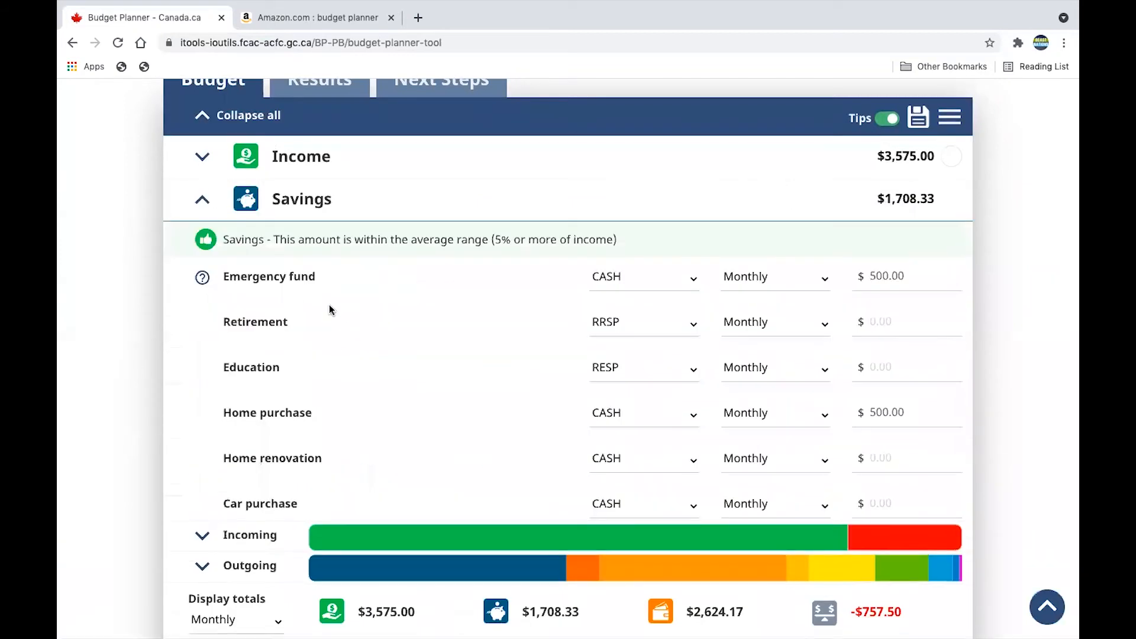
mouse_move(201, 277)
mouse_move(886, 277)
scroll(899, 401, "down", 1)
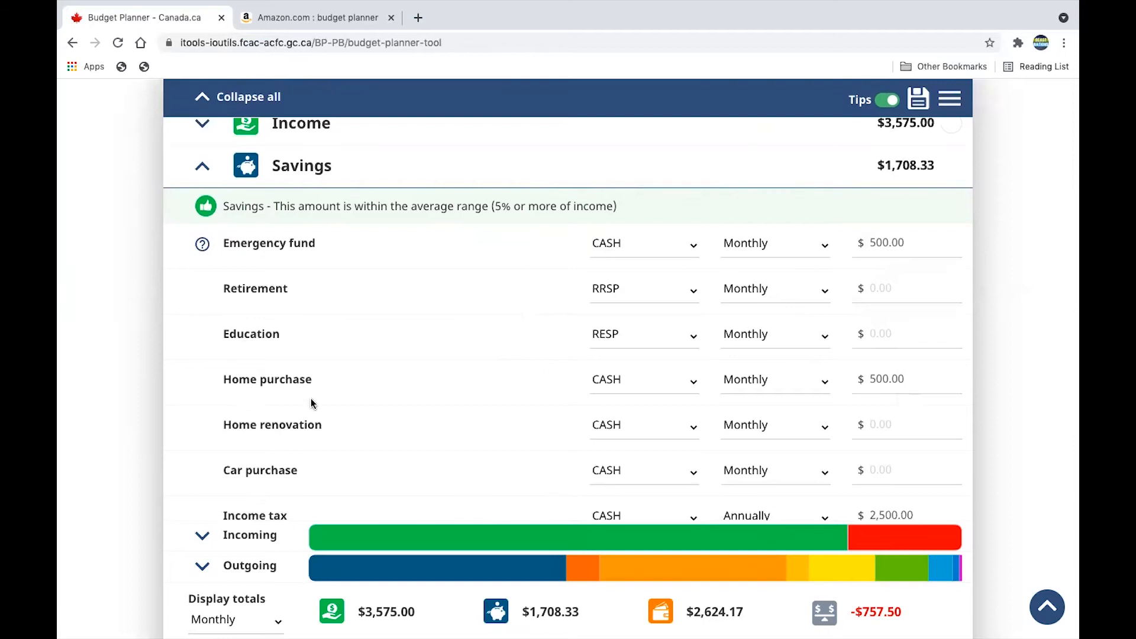
left_click(882, 378)
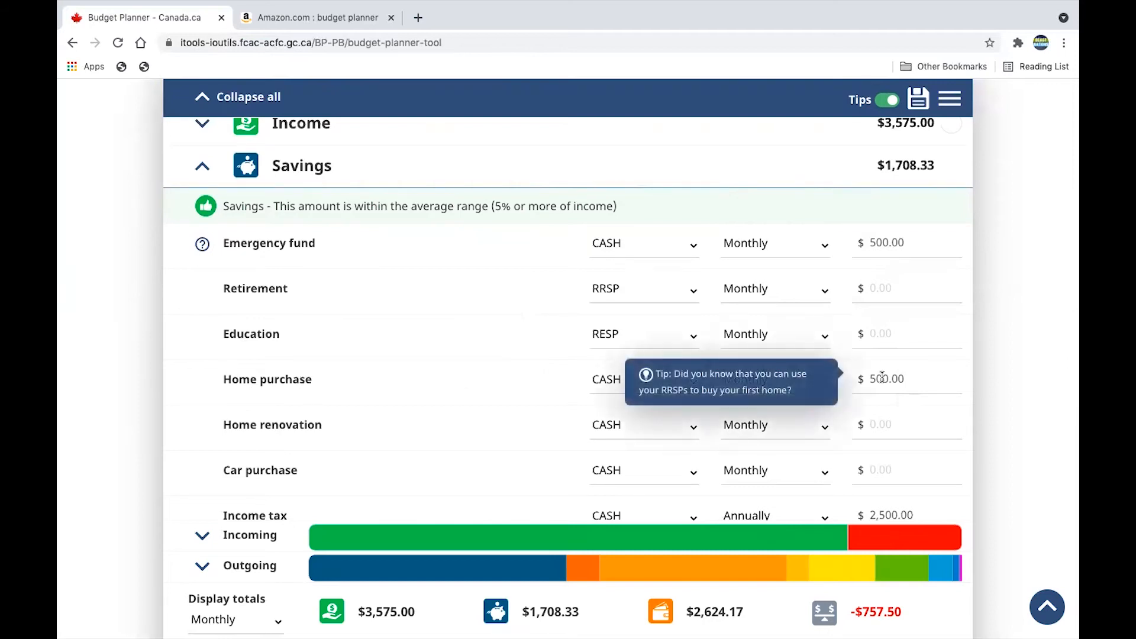
scroll(882, 382, "down", 3)
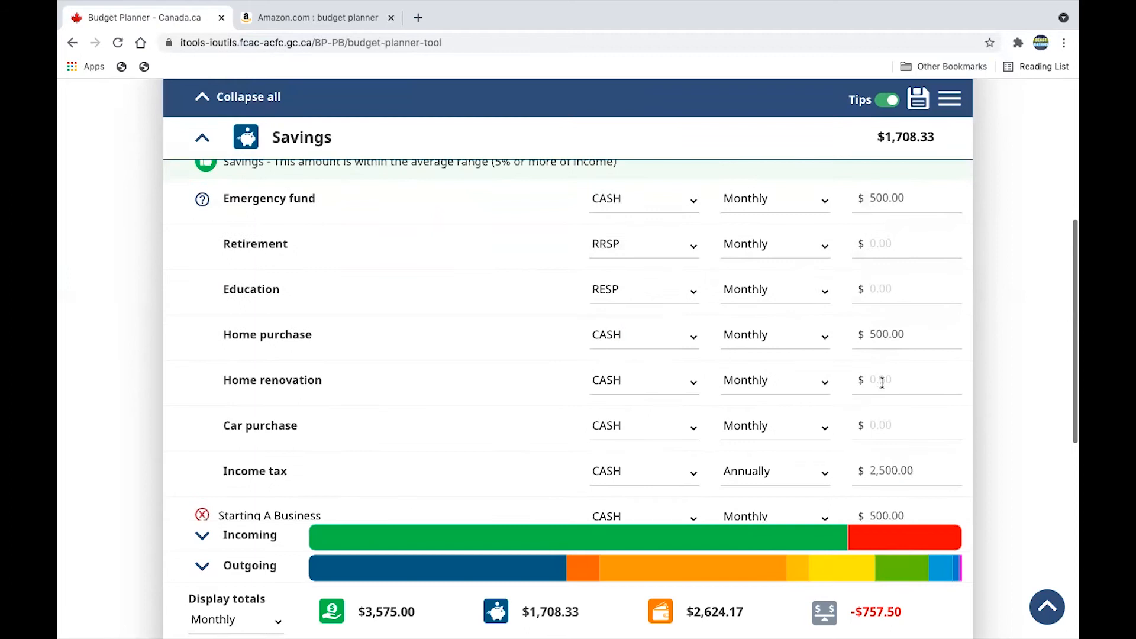
scroll(543, 355, "down", 1)
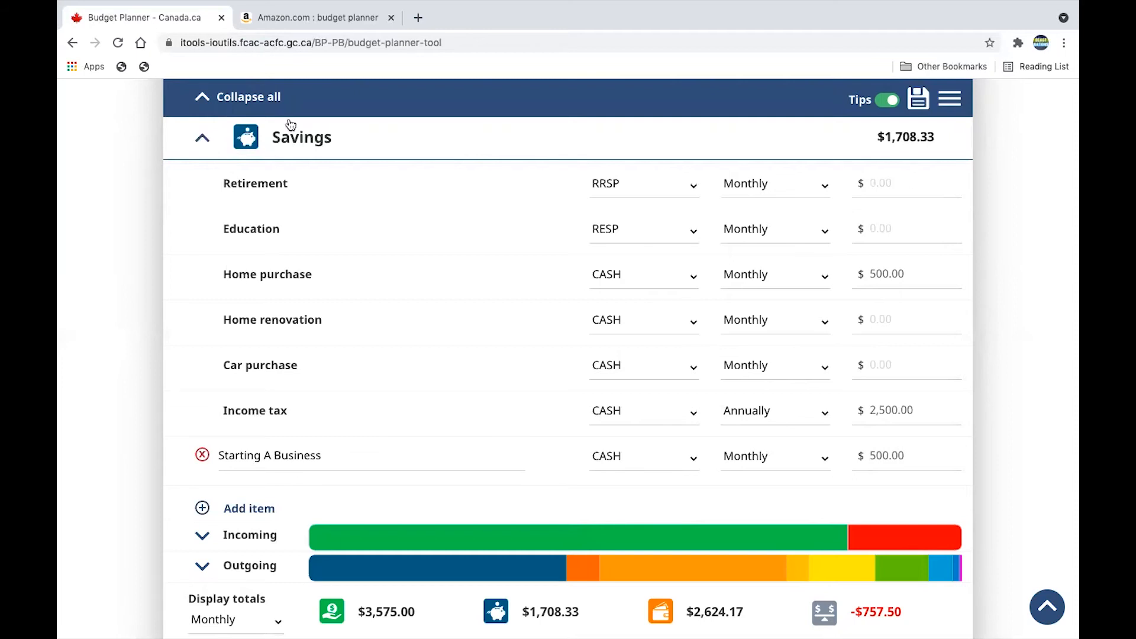
left_click(203, 141)
- Reopen the Savings section, review its items from Emergency fund to Starting A Business, and collapse it again
scroll(209, 225, "up", 3)
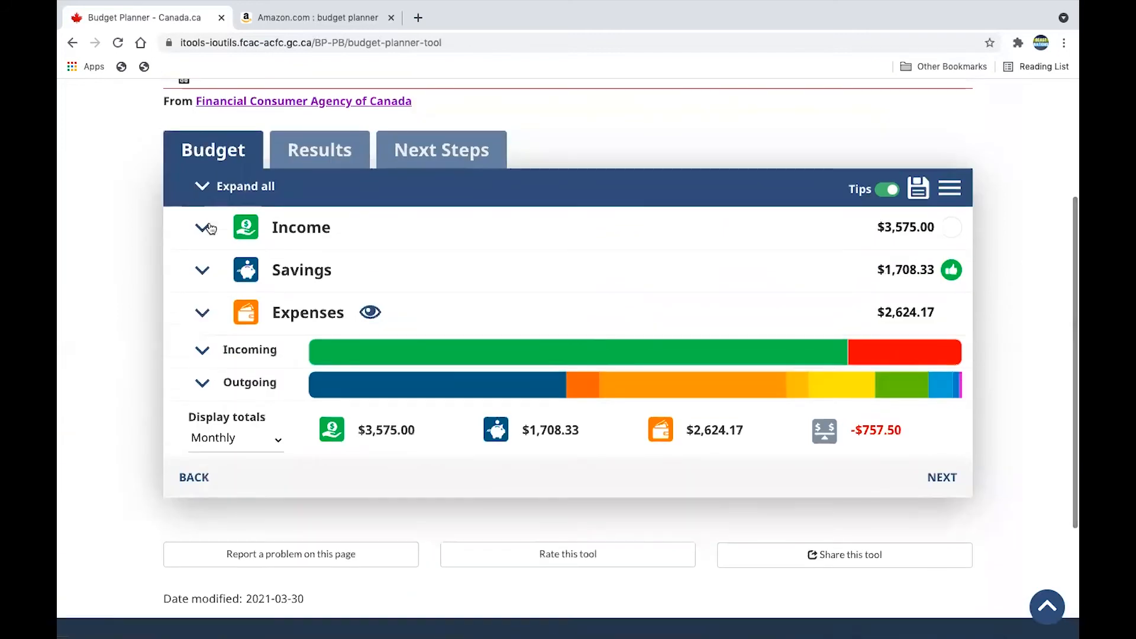
left_click(202, 270)
scroll(300, 404, "down", 2)
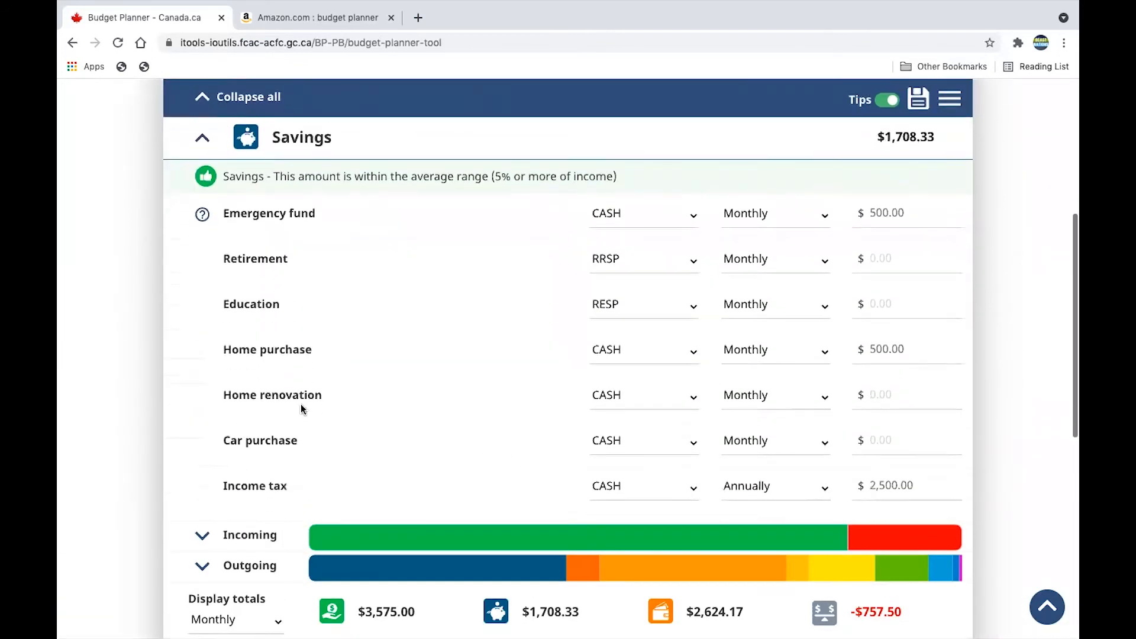
scroll(300, 404, "down", 2)
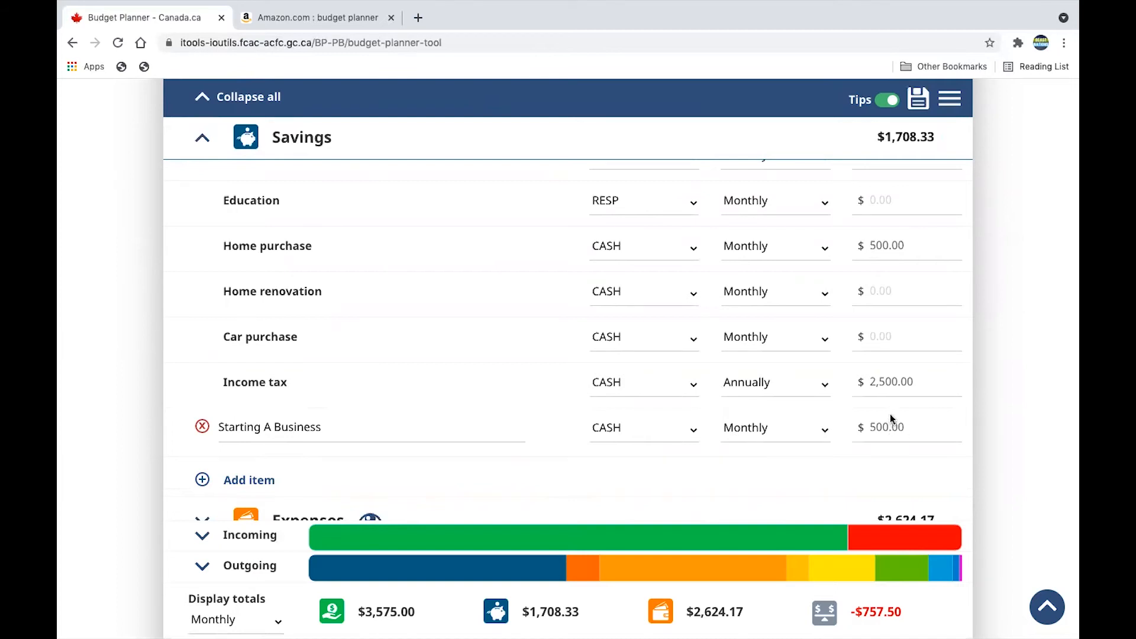
scroll(890, 416, "down", 1)
scroll(890, 413, "up", 2)
scroll(889, 414, "down", 1)
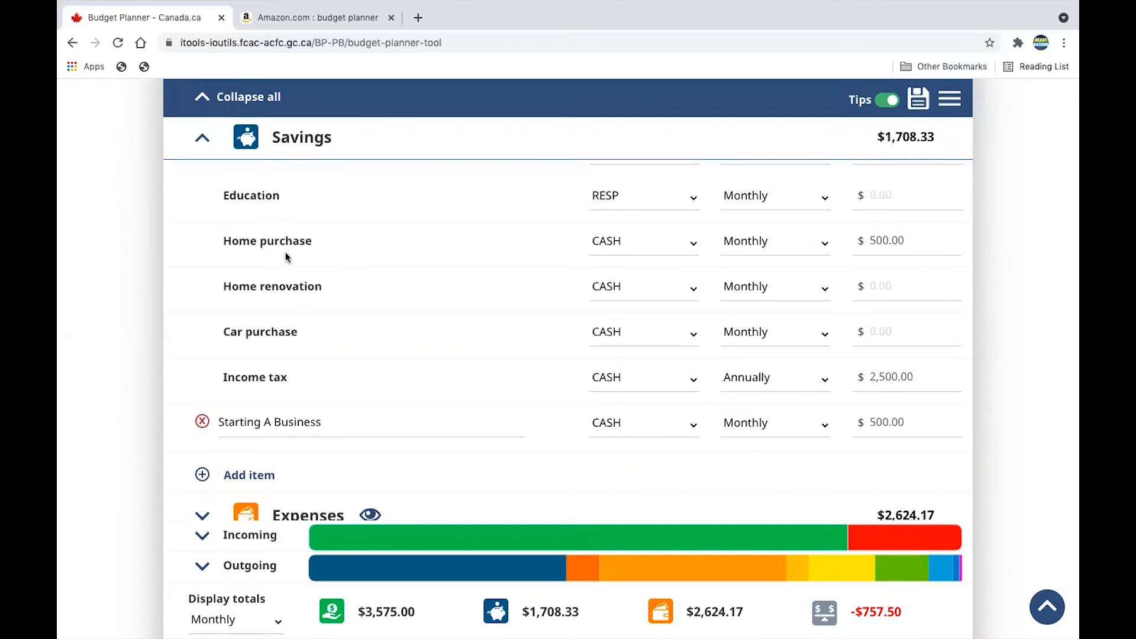
left_click(202, 137)
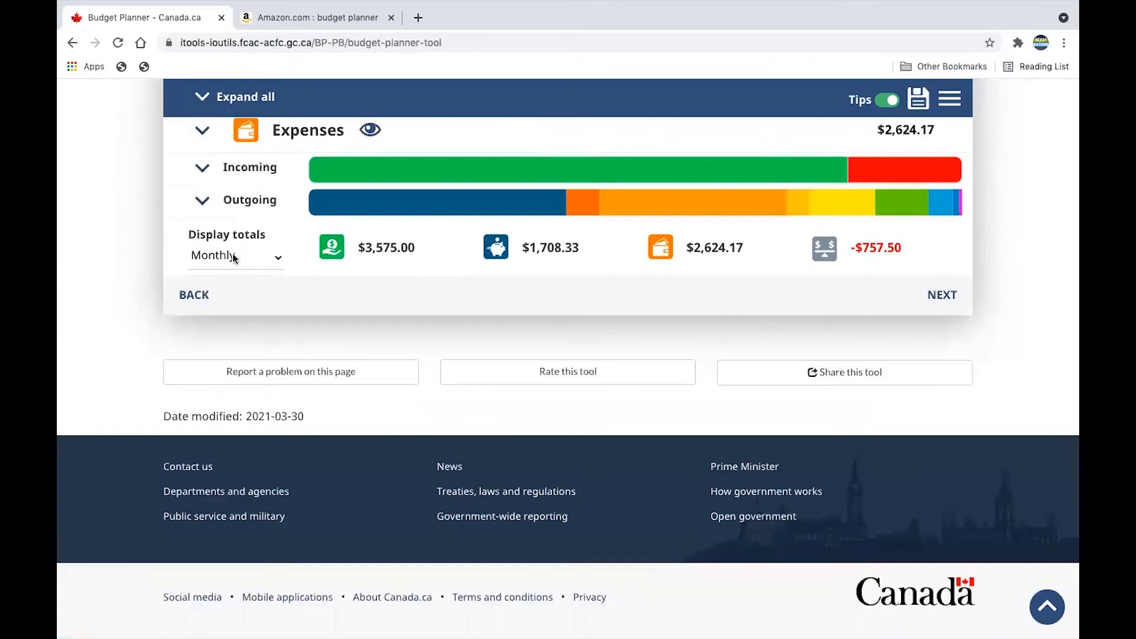
- Expand the Expenses section, look through the Debt repayment items from Credit card to Student loan, and collapse that category
scroll(213, 255, "up", 3)
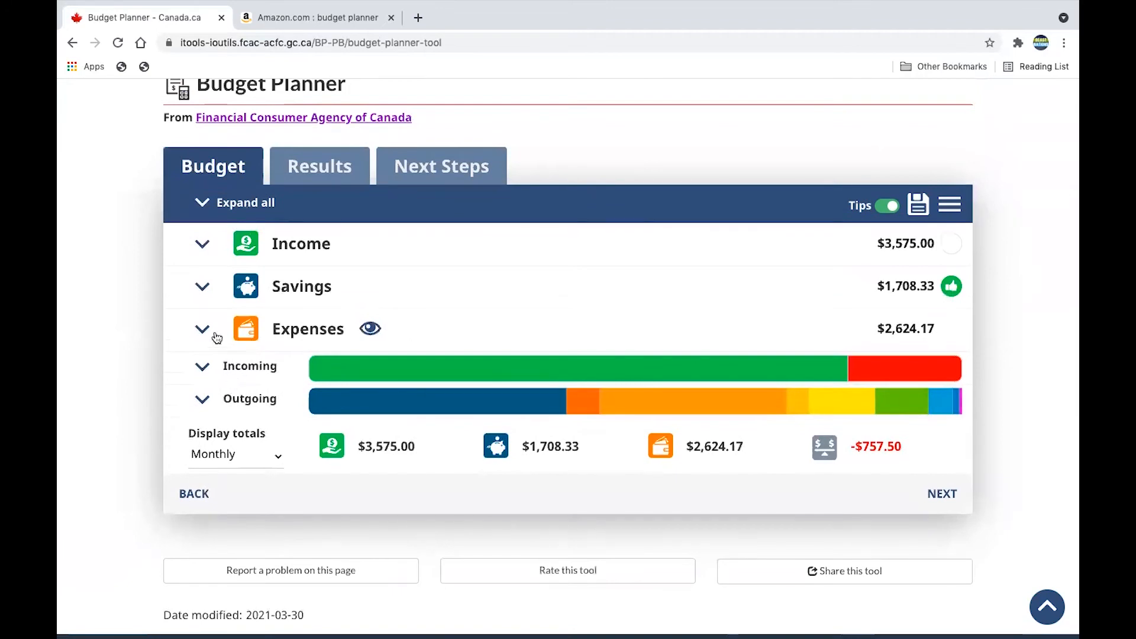
left_click(203, 329)
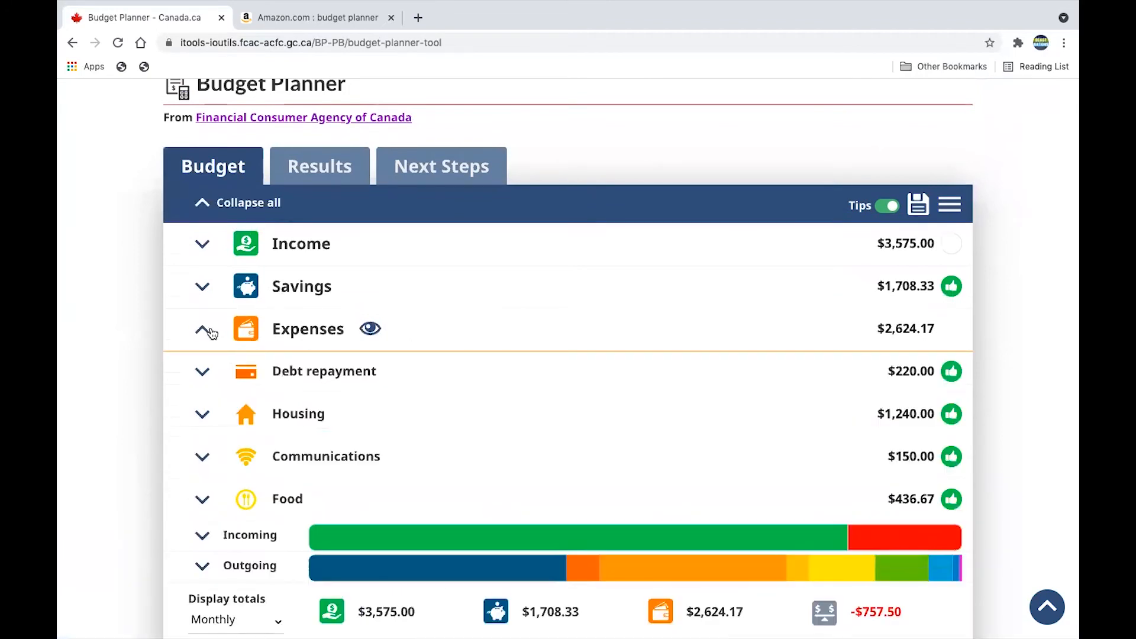
left_click(205, 377)
scroll(335, 384, "down", 3)
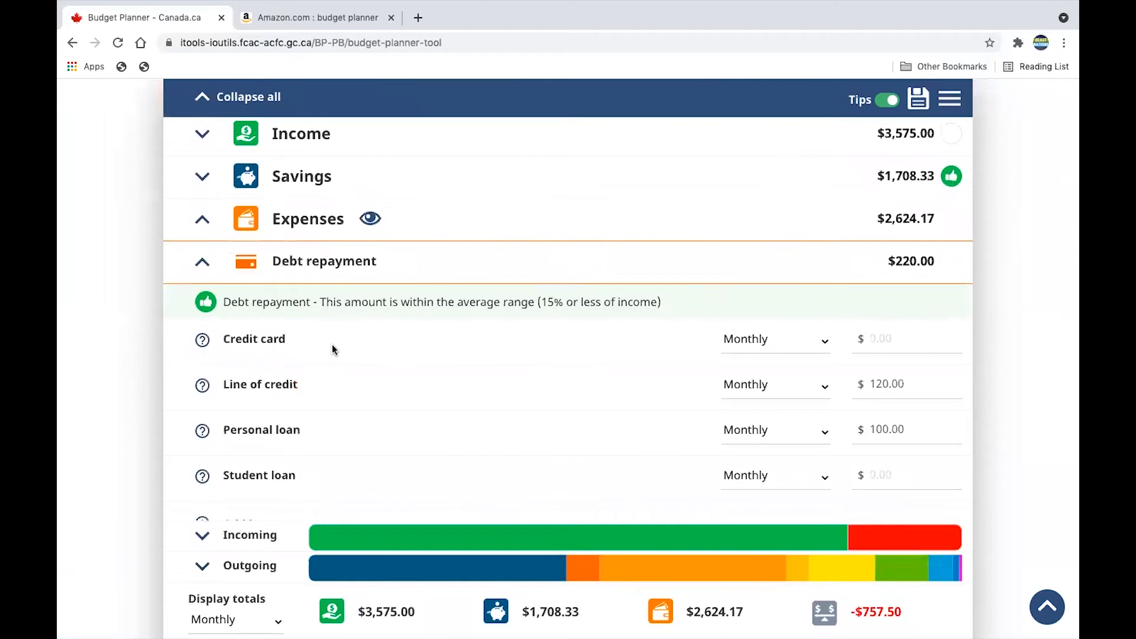
scroll(331, 388, "down", 2)
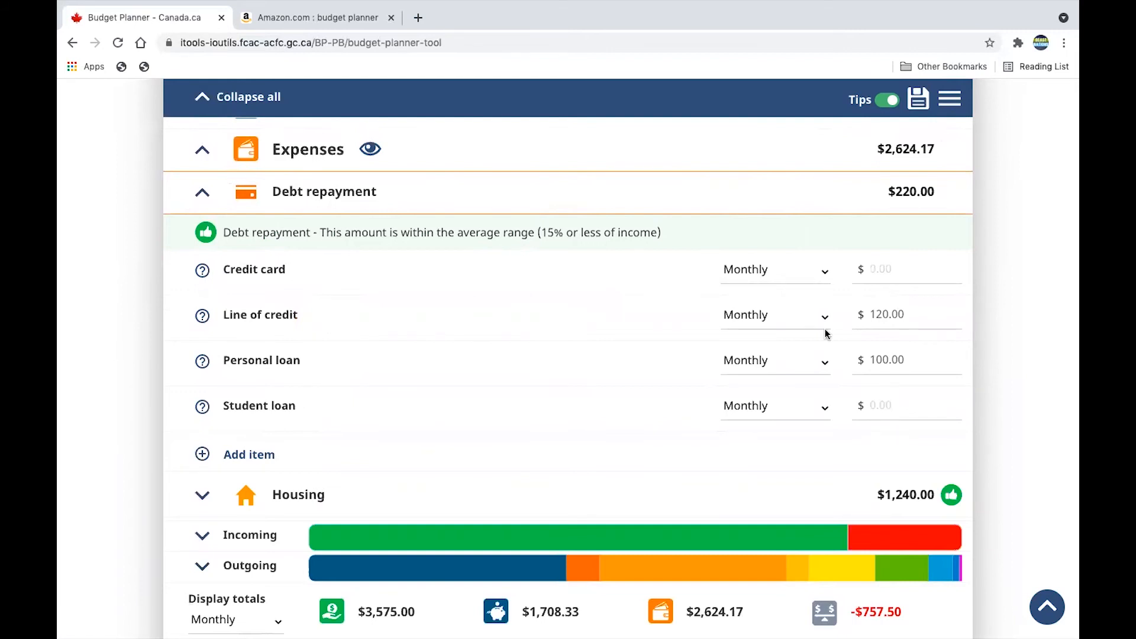
left_click(201, 194)
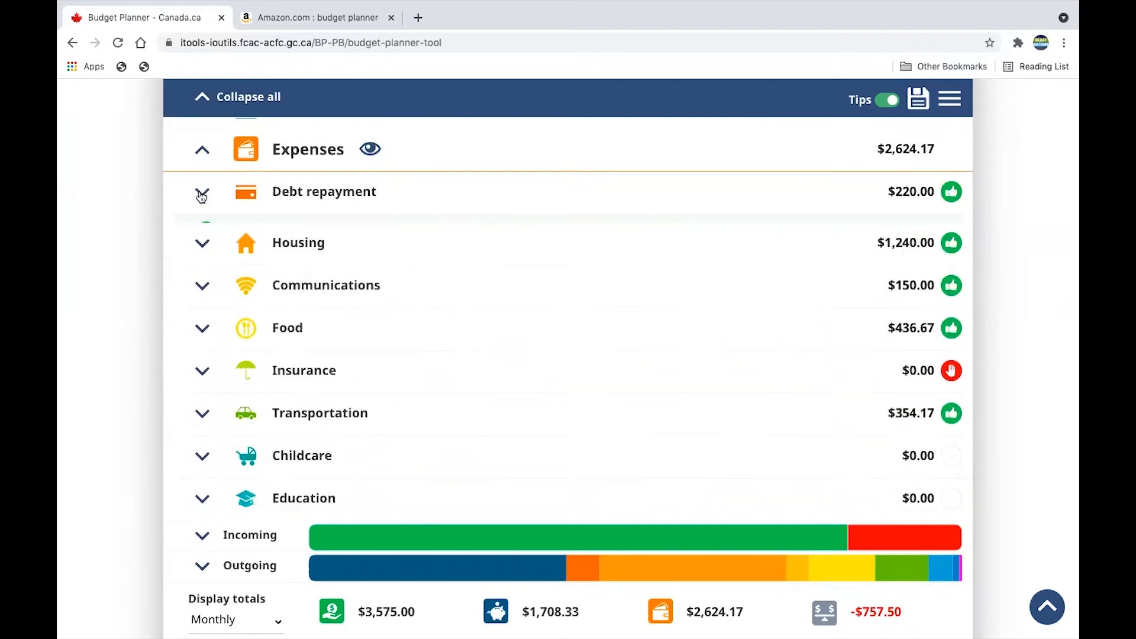
- View the Housing items, then check the tip for the Credit card amount under Debt repayment, leaving both categories collapsed
left_click(210, 234)
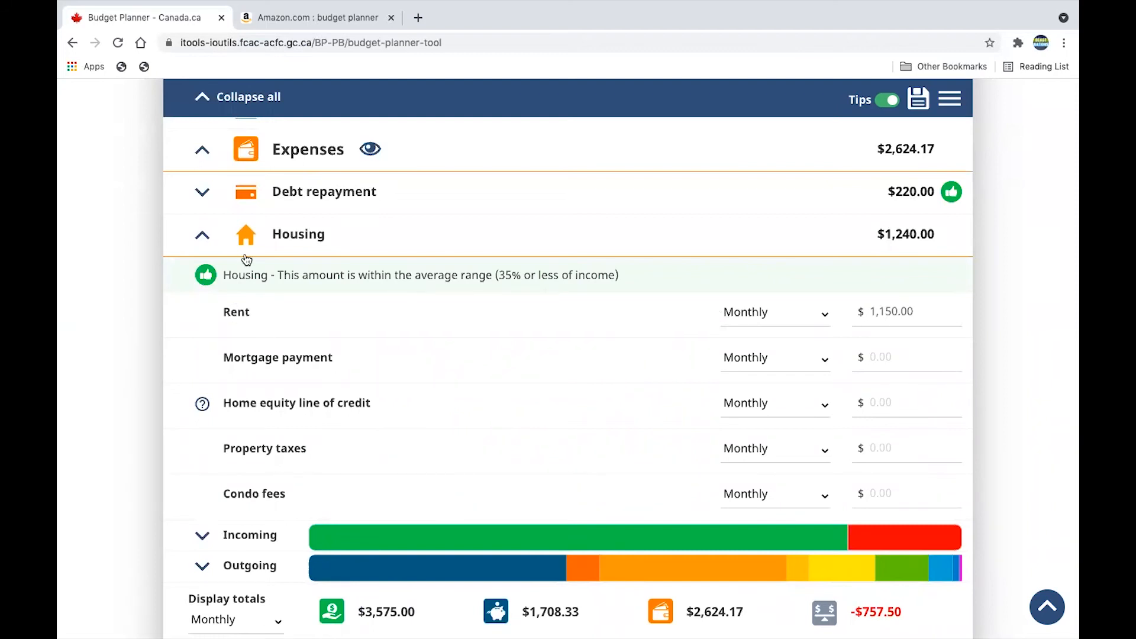
left_click(202, 236)
left_click(205, 195)
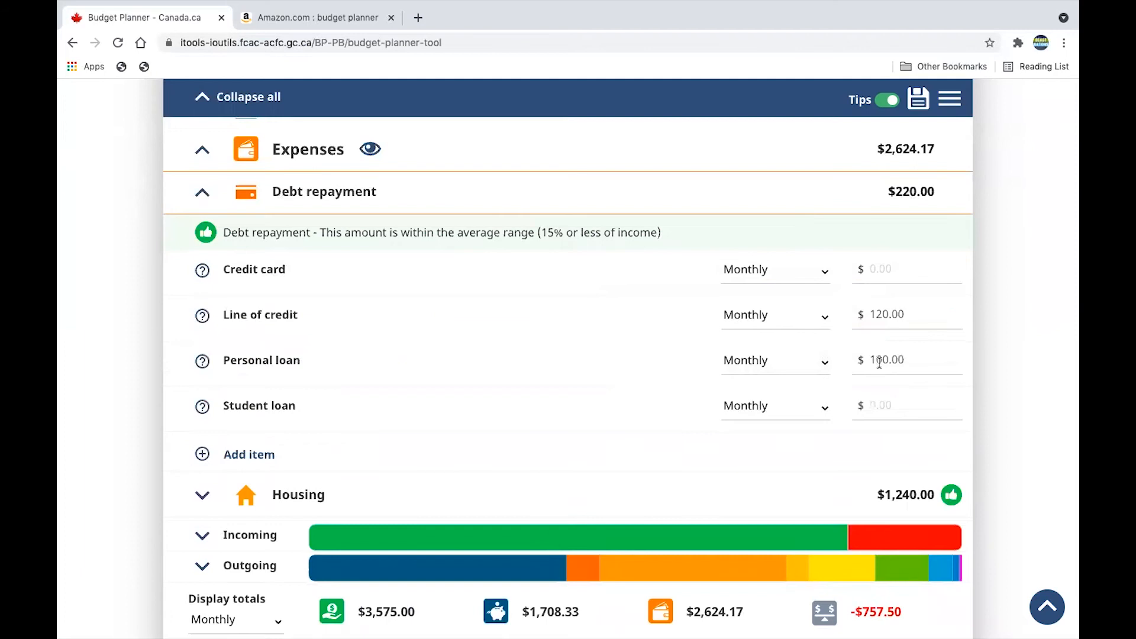
left_click(879, 267)
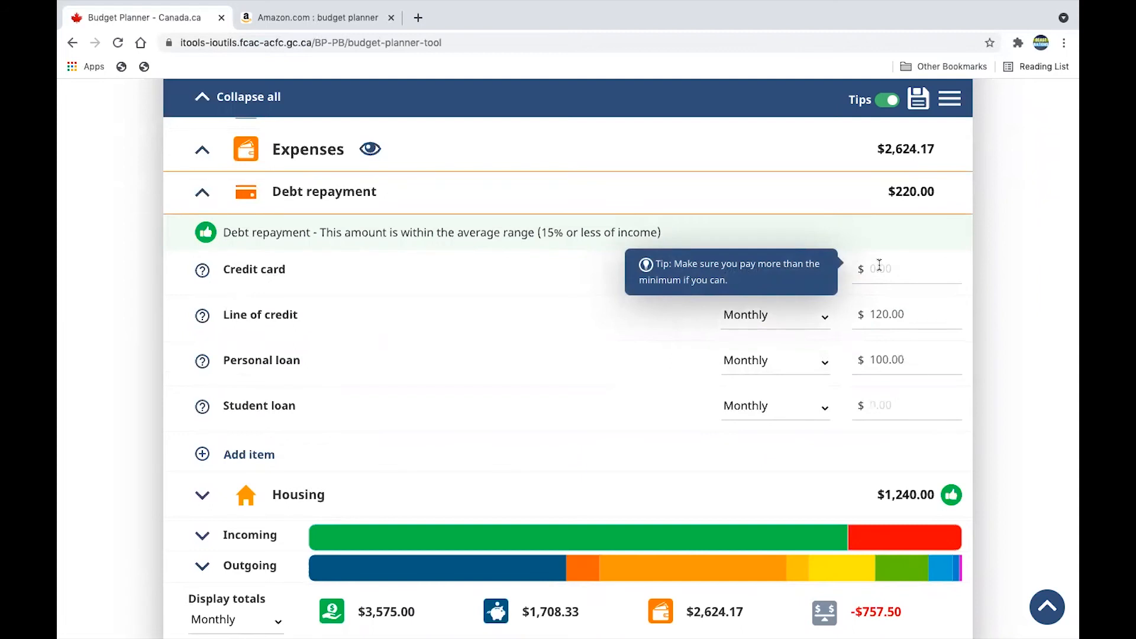
left_click(201, 204)
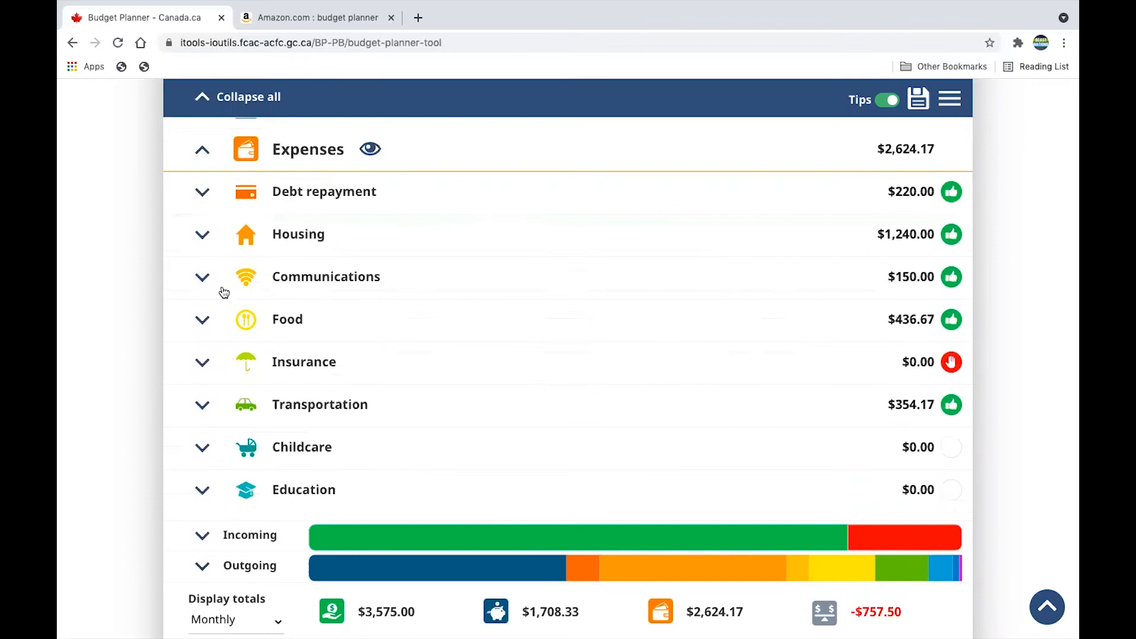
- Look through the items of the Communications, Food and Insurance expense categories, collapsing each one after viewing
left_click(214, 285)
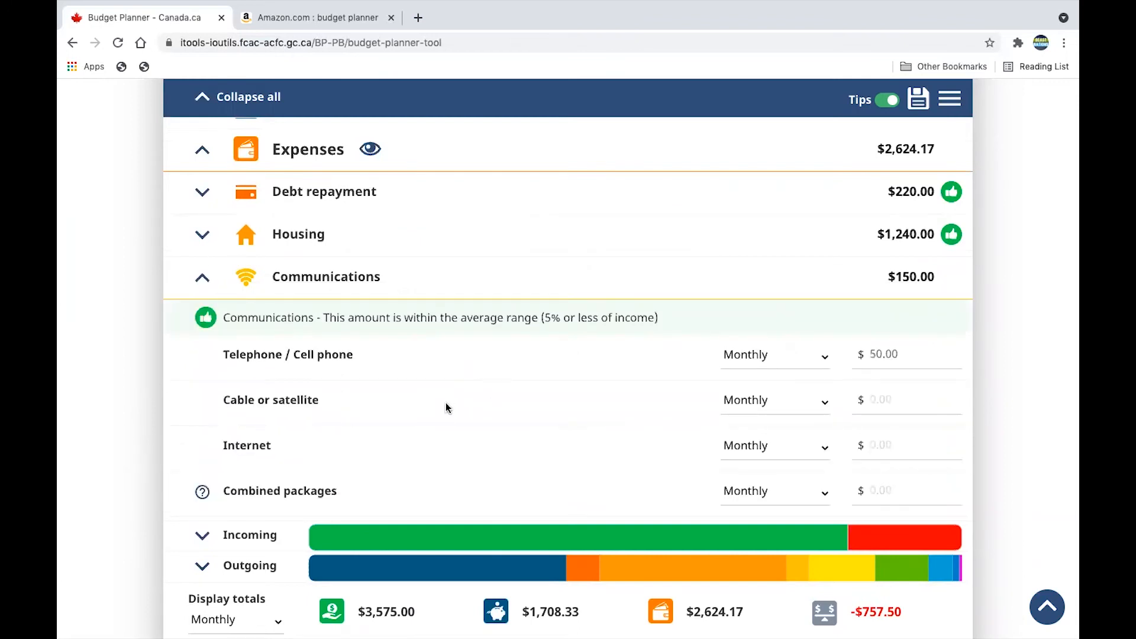
left_click(206, 283)
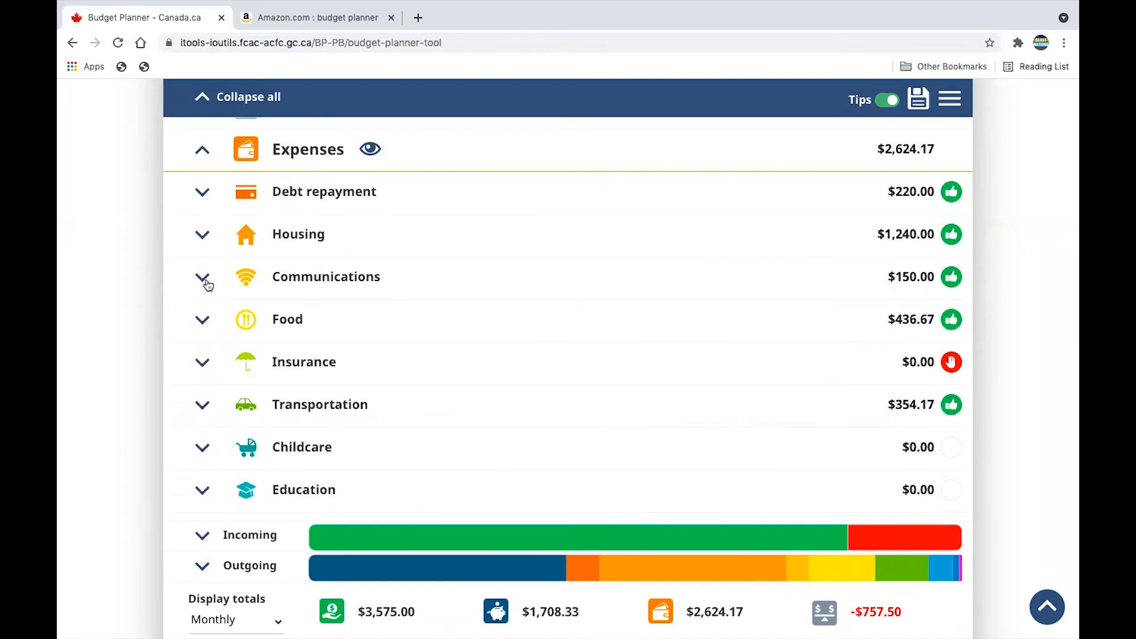
left_click(206, 324)
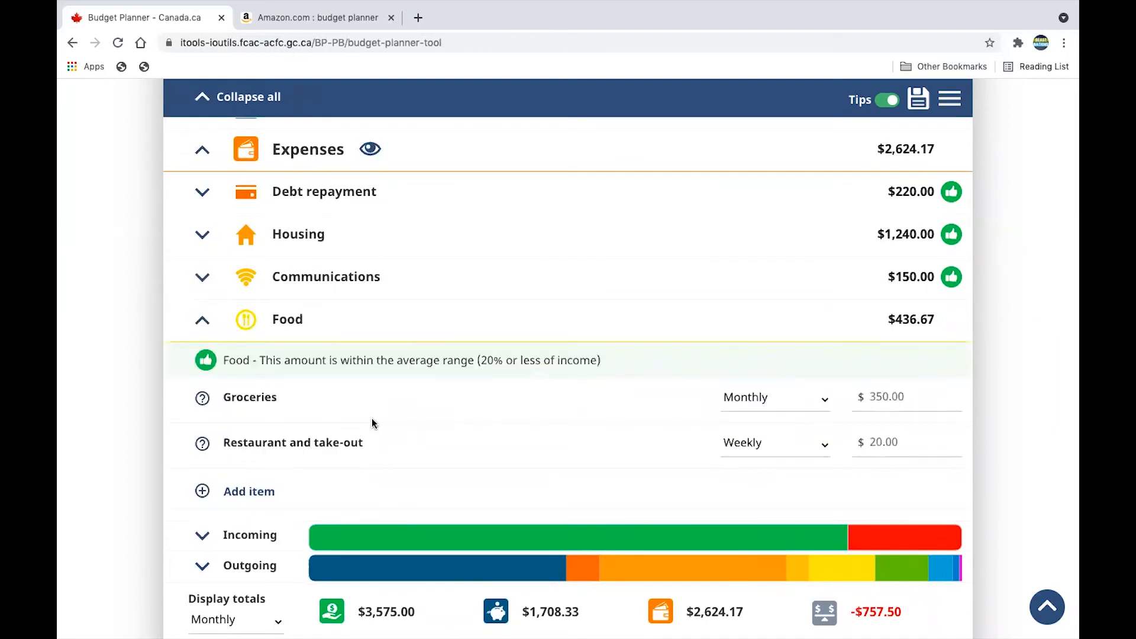
left_click(199, 328)
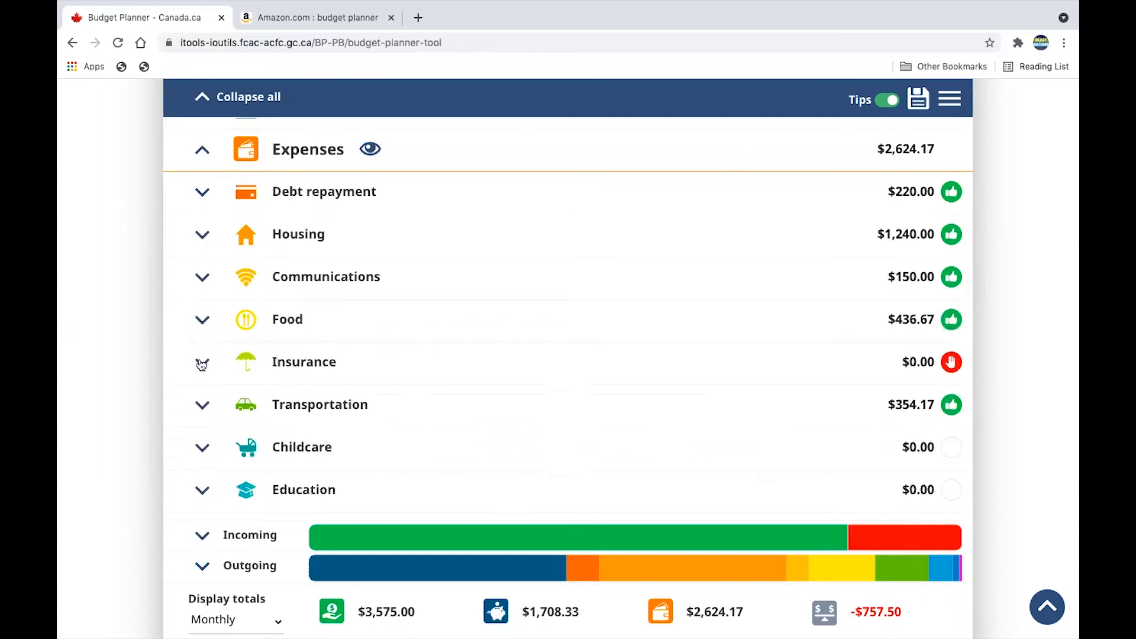
left_click(204, 364)
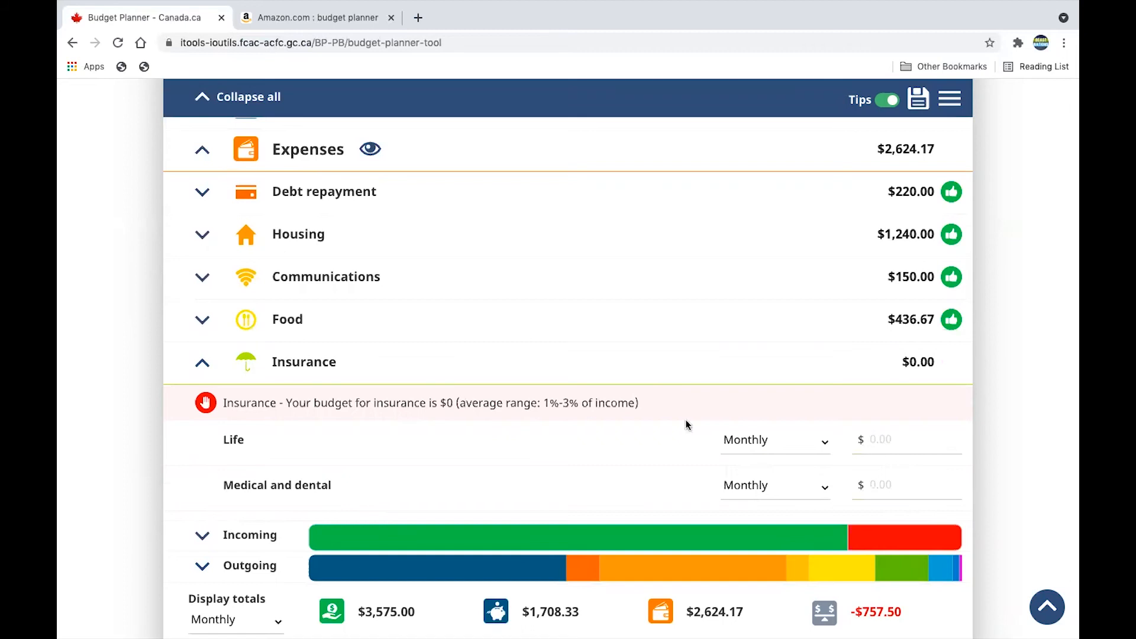
left_click(202, 364)
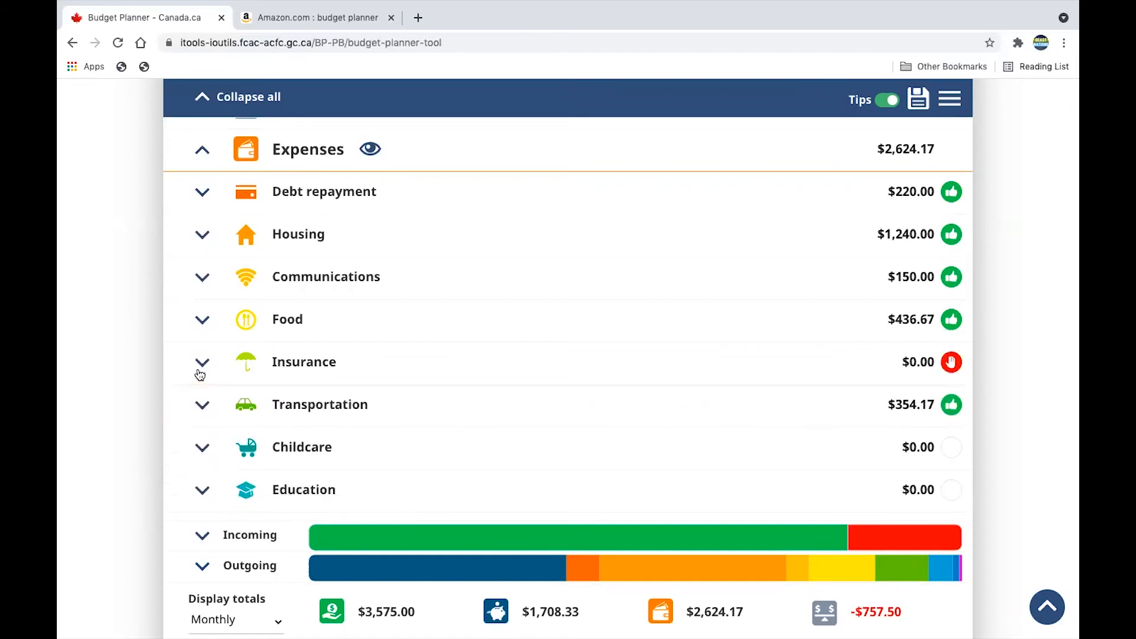
- Review the Transportation expense items from Car loan / lease payments to Ride services, and collapse the category
left_click(202, 405)
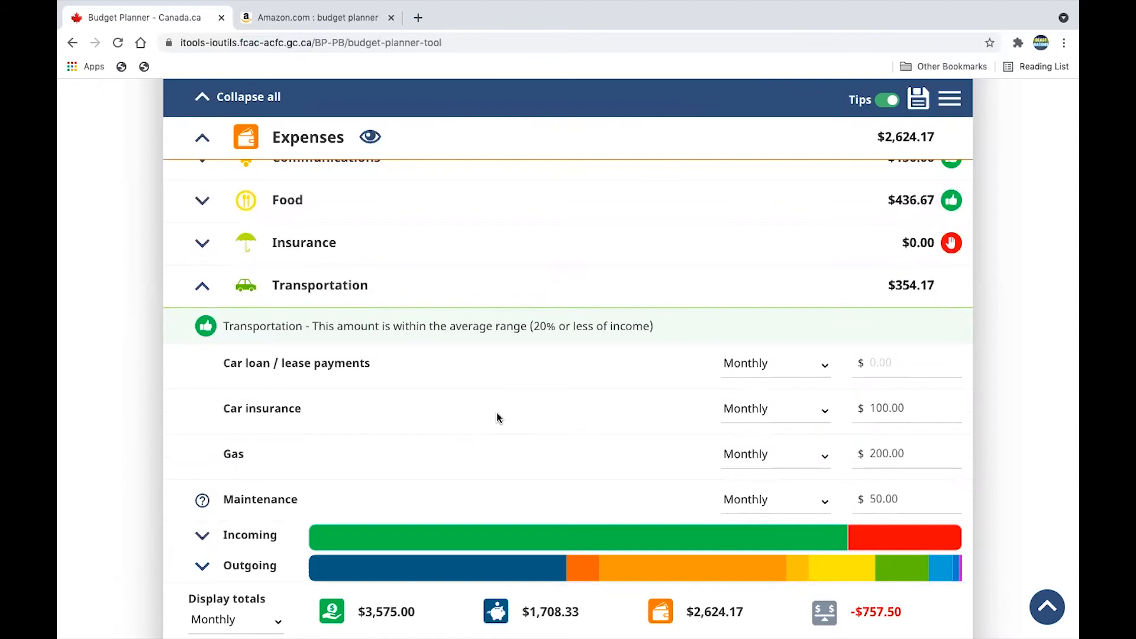
scroll(497, 417, "down", 2)
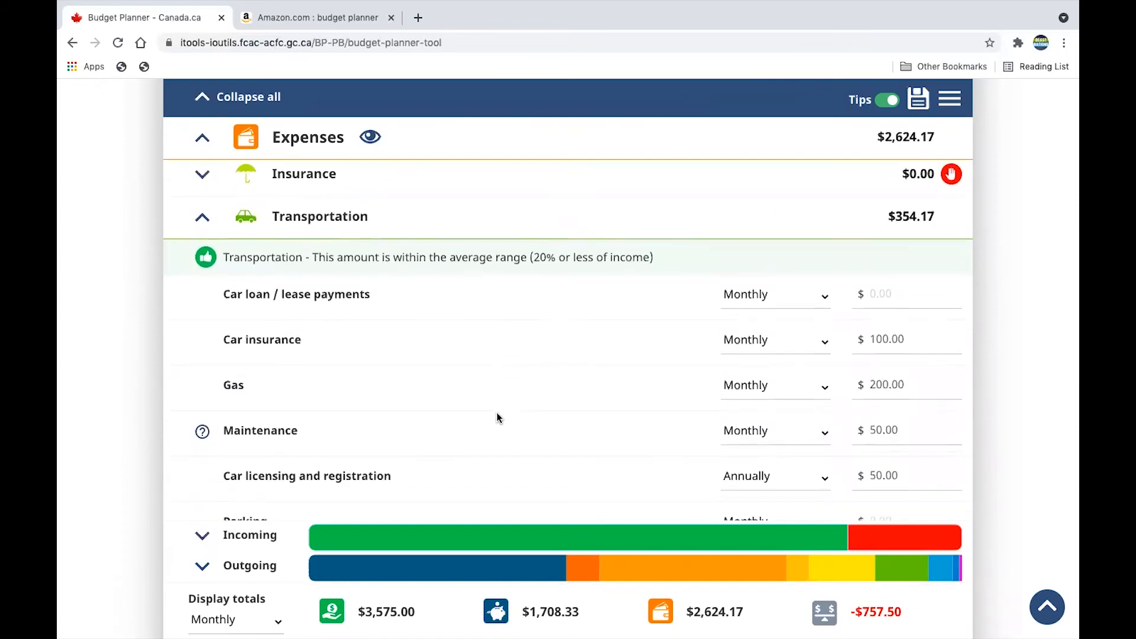
scroll(497, 418, "down", 2)
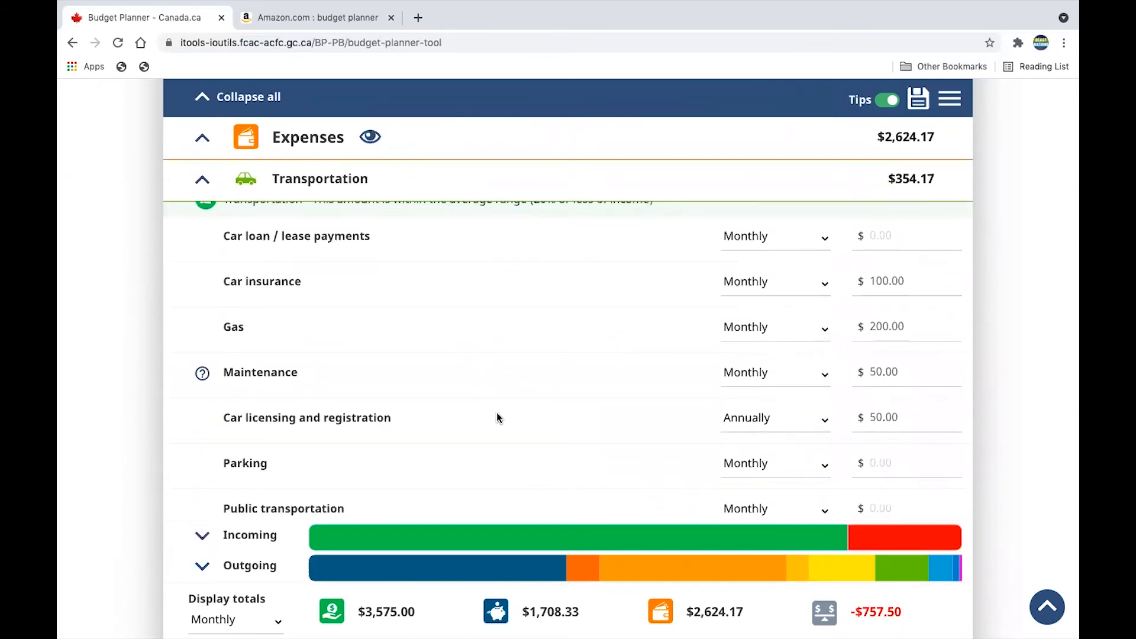
scroll(497, 418, "down", 1)
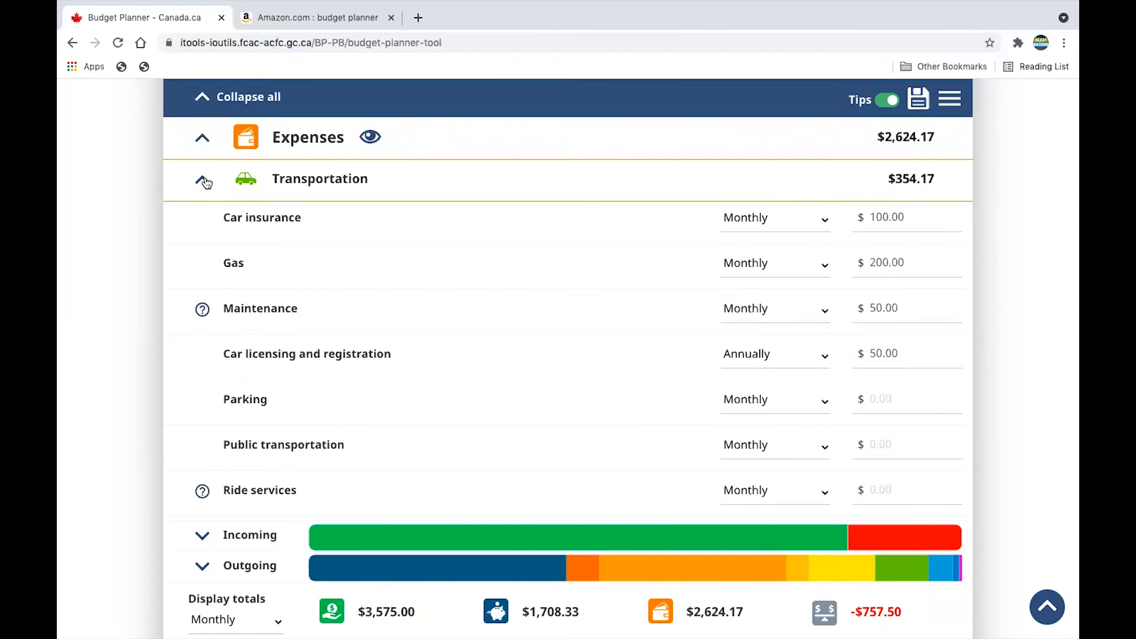
scroll(633, 254, "up", 6)
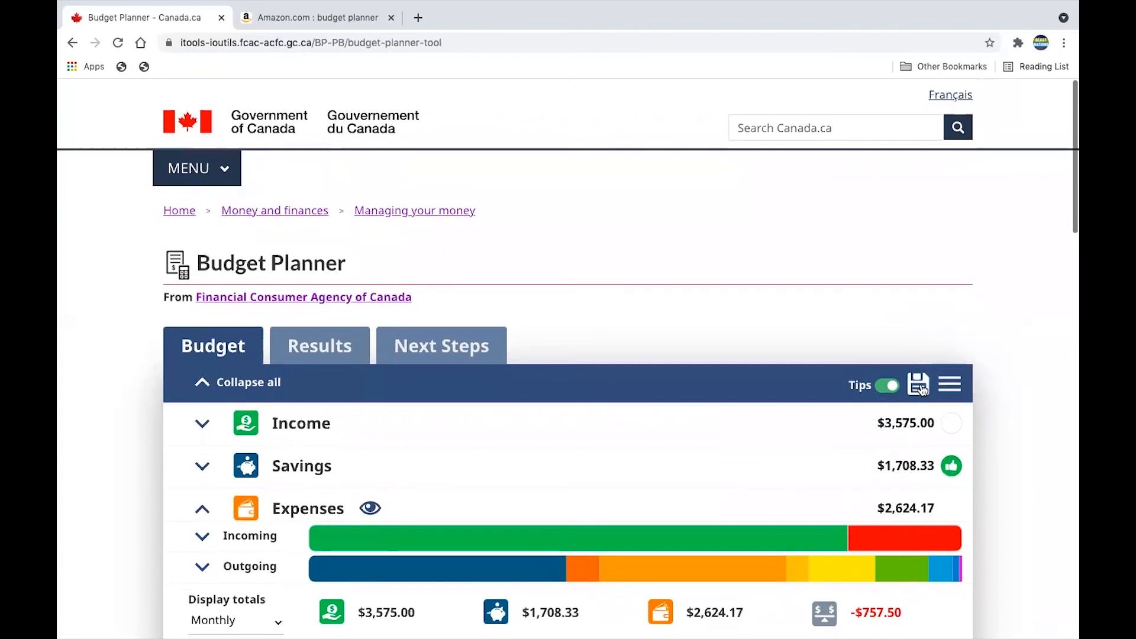
scroll(913, 431, "down", 10)
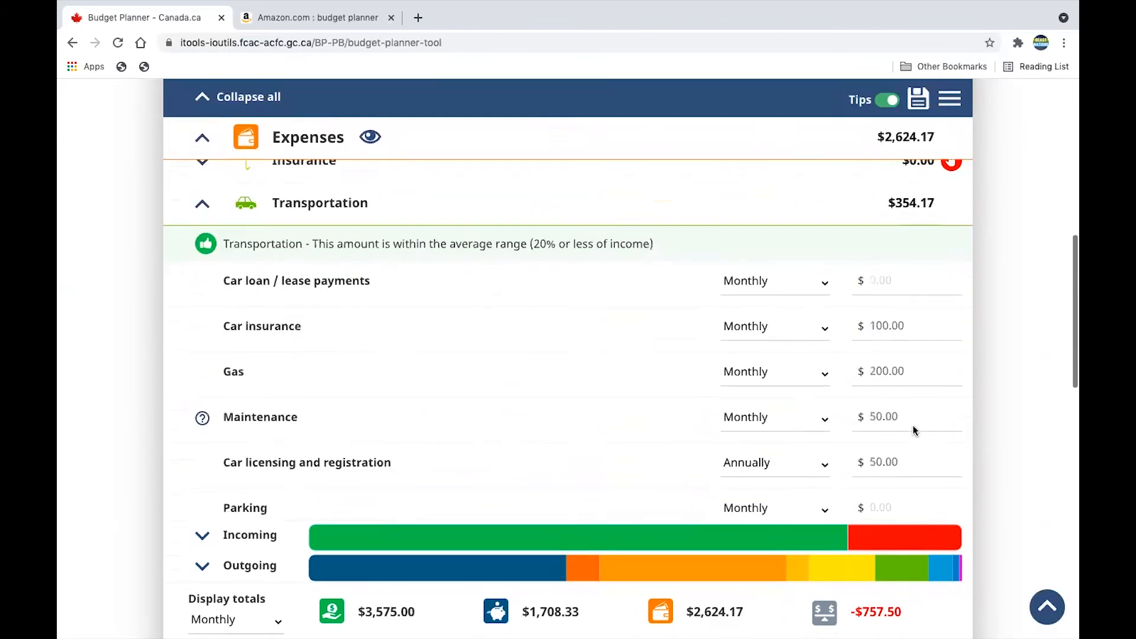
scroll(913, 426, "down", 3)
scroll(913, 426, "up", 2)
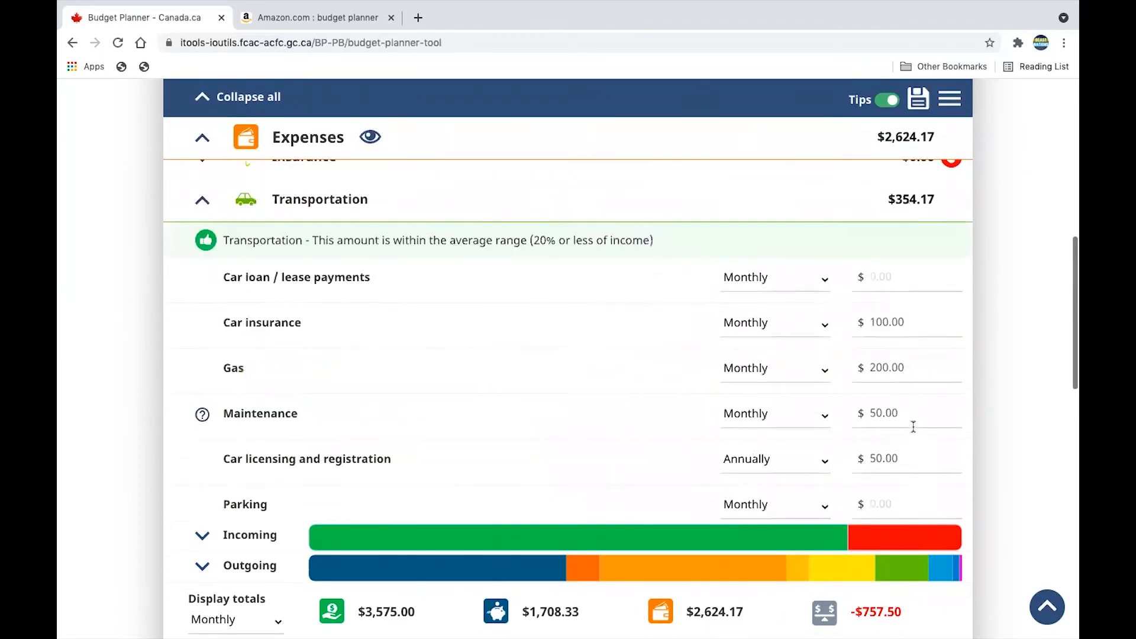
scroll(913, 426, "up", 1)
left_click(201, 289)
- Look through the items of the Childcare and Education expense categories, collapsing each one after viewing
scroll(225, 328, "down", 2)
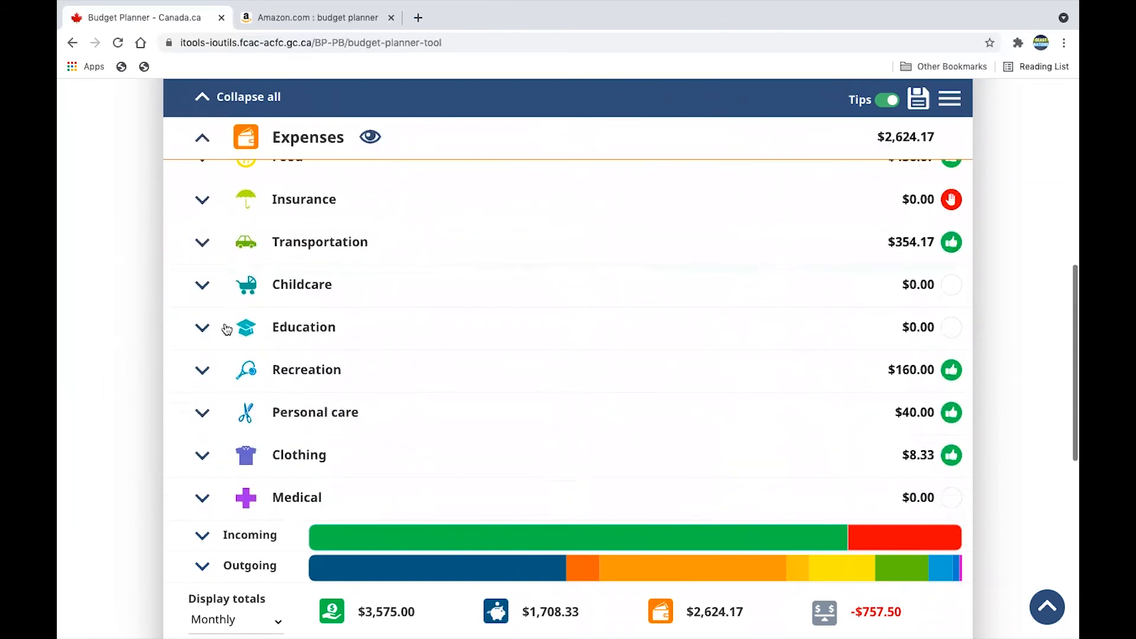
left_click(204, 271)
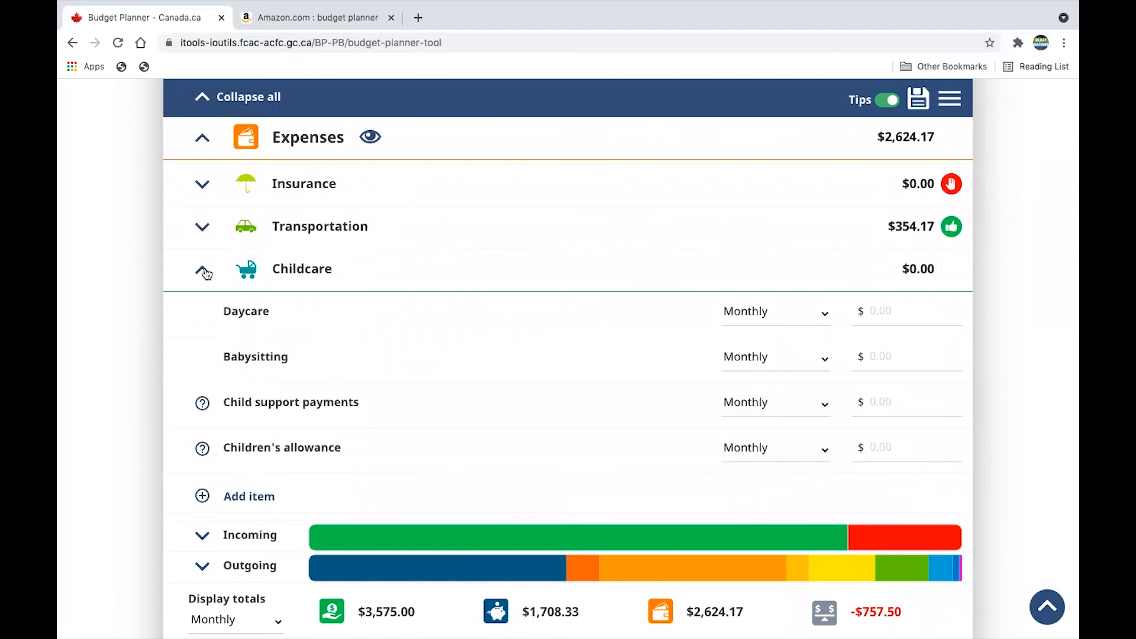
left_click(204, 271)
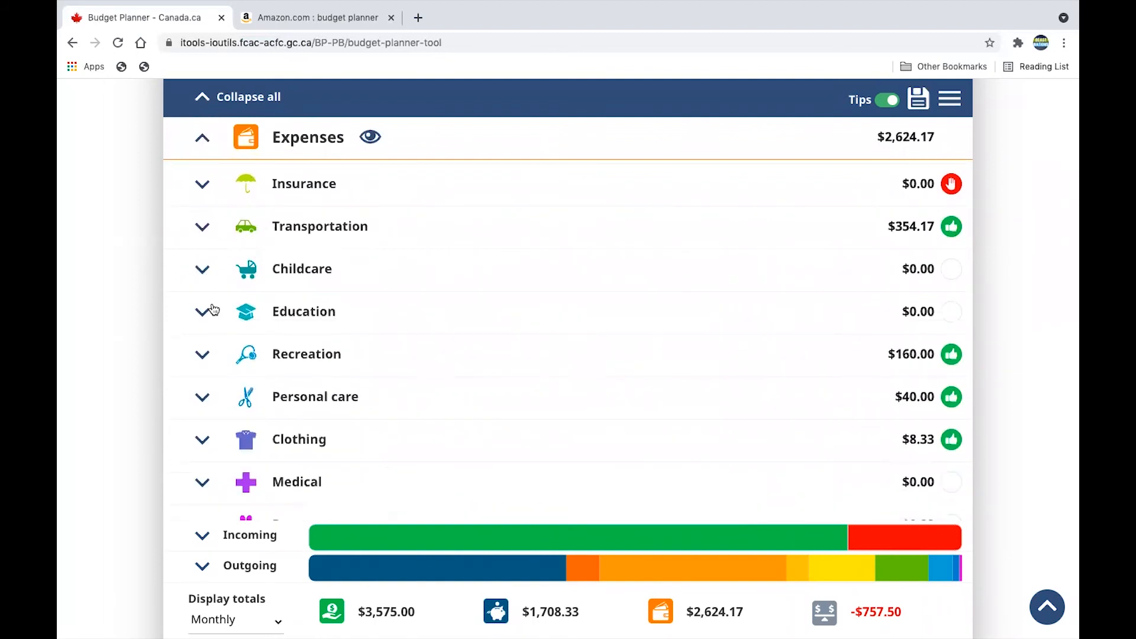
left_click(212, 310)
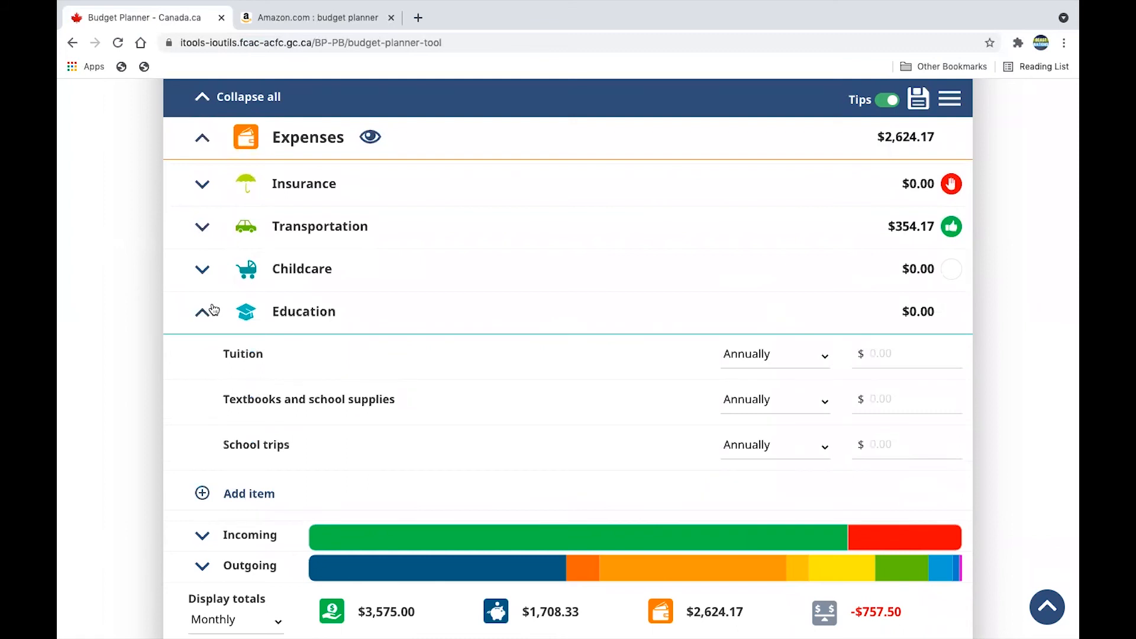
left_click(204, 316)
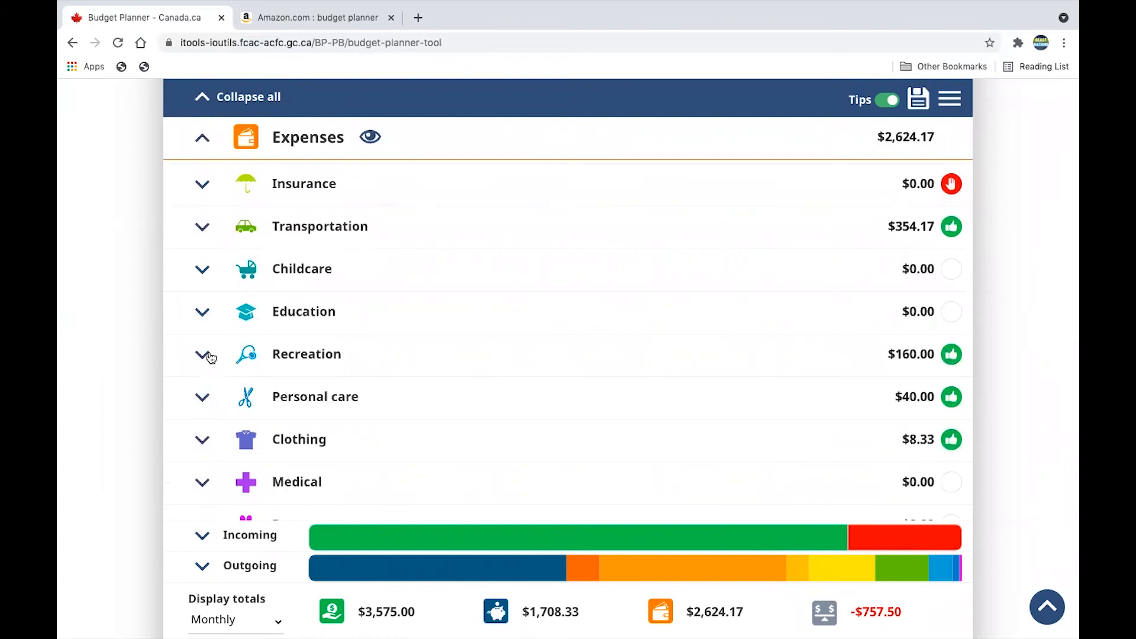
- Review the Recreation expense items, including Travel and vacation and Club memberships, and collapse the category
left_click(208, 354)
scroll(393, 431, "down", 2)
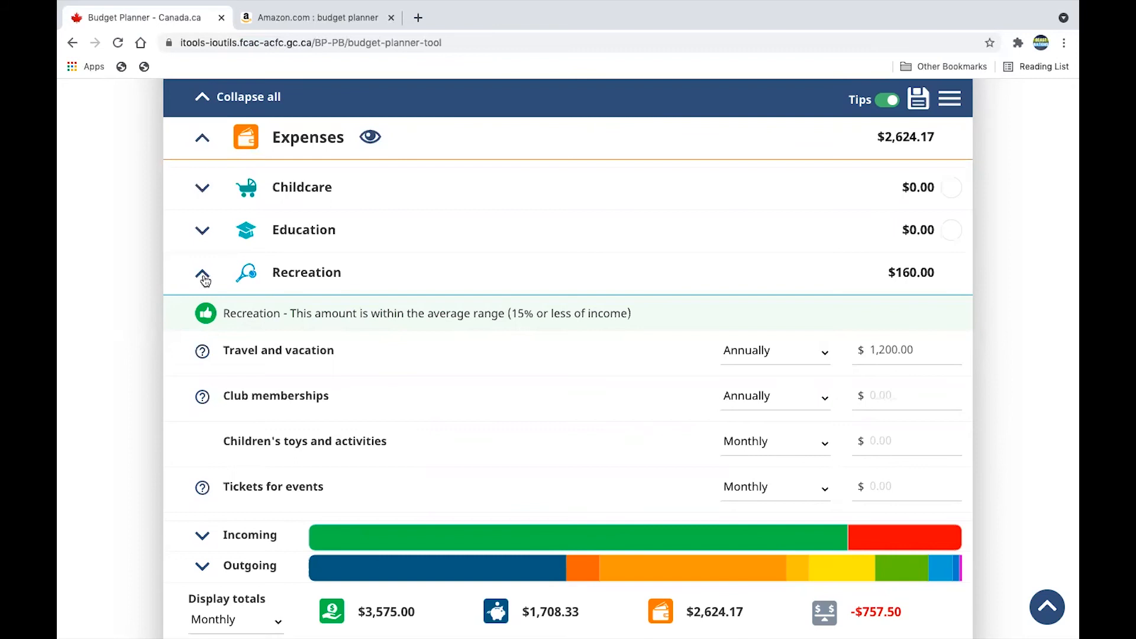
left_click(203, 277)
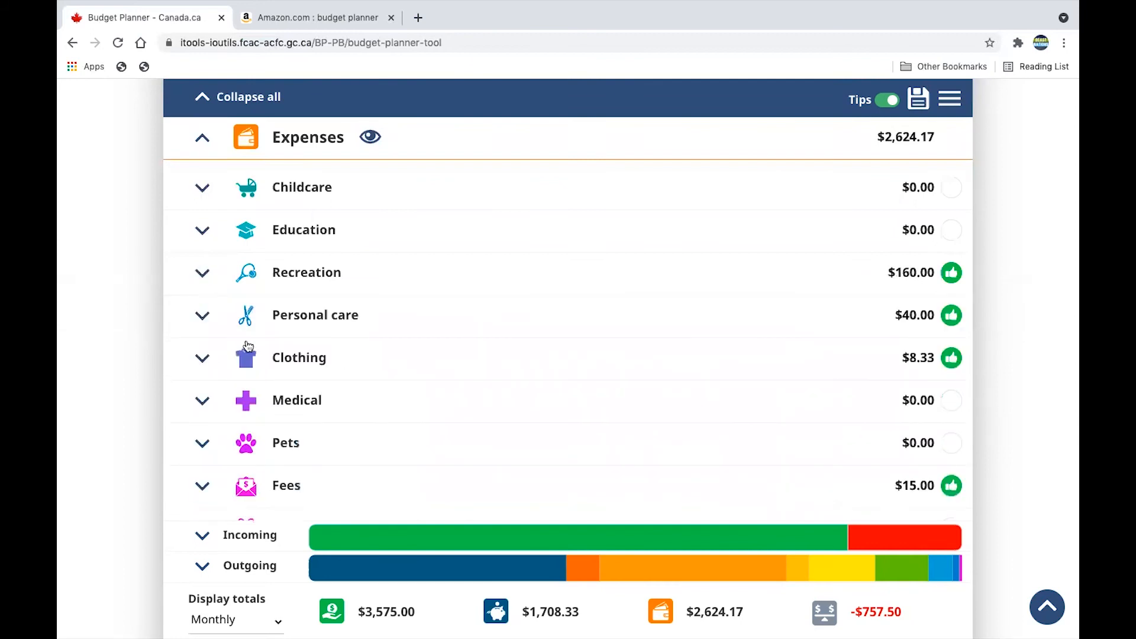
- View the items of the Personal care and Clothing expense categories, collapsing each one after viewing
left_click(214, 324)
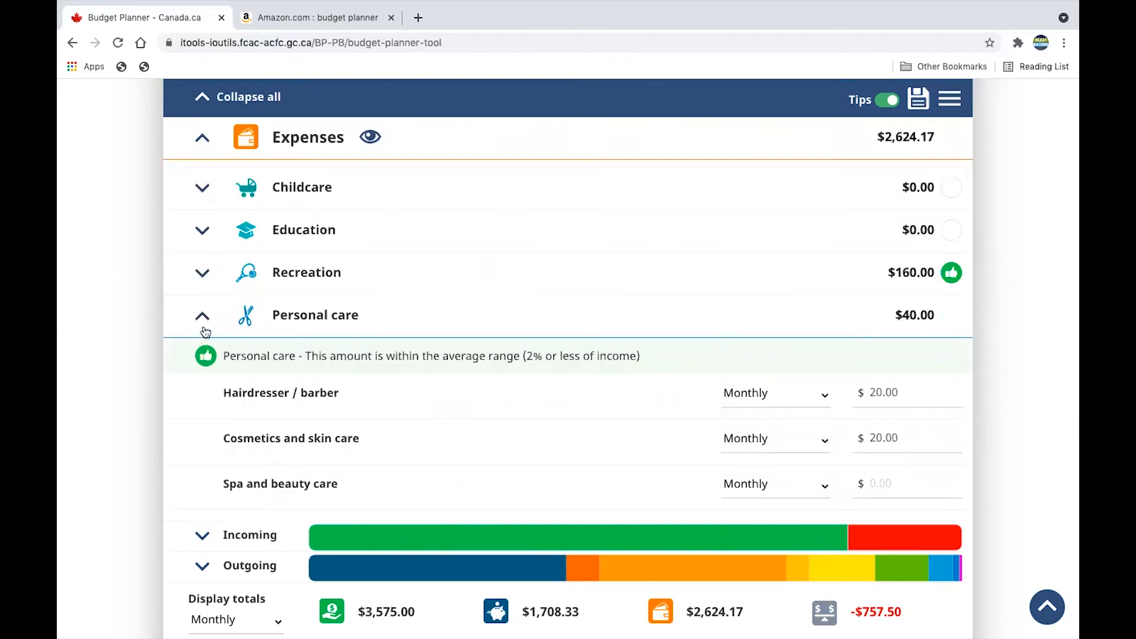
left_click(203, 328)
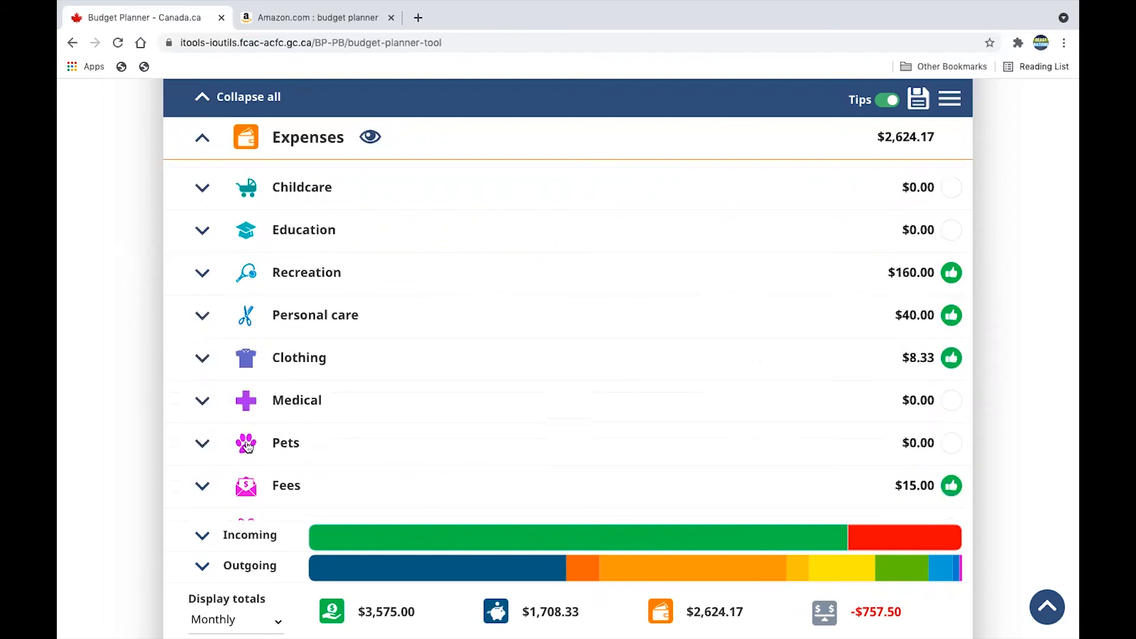
left_click(210, 364)
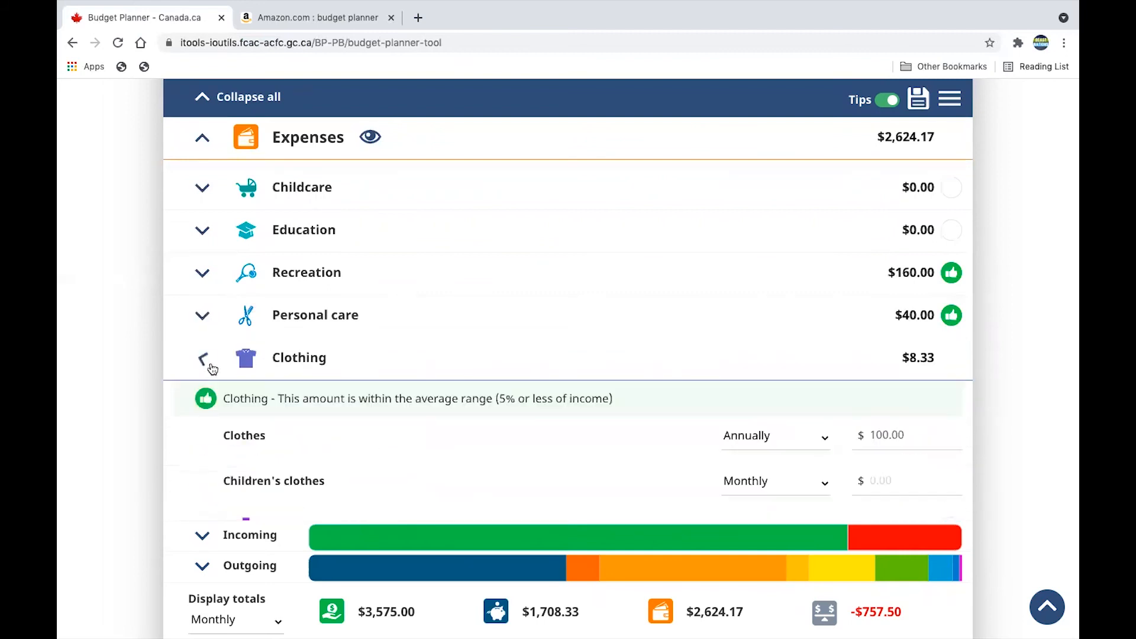
left_click(211, 365)
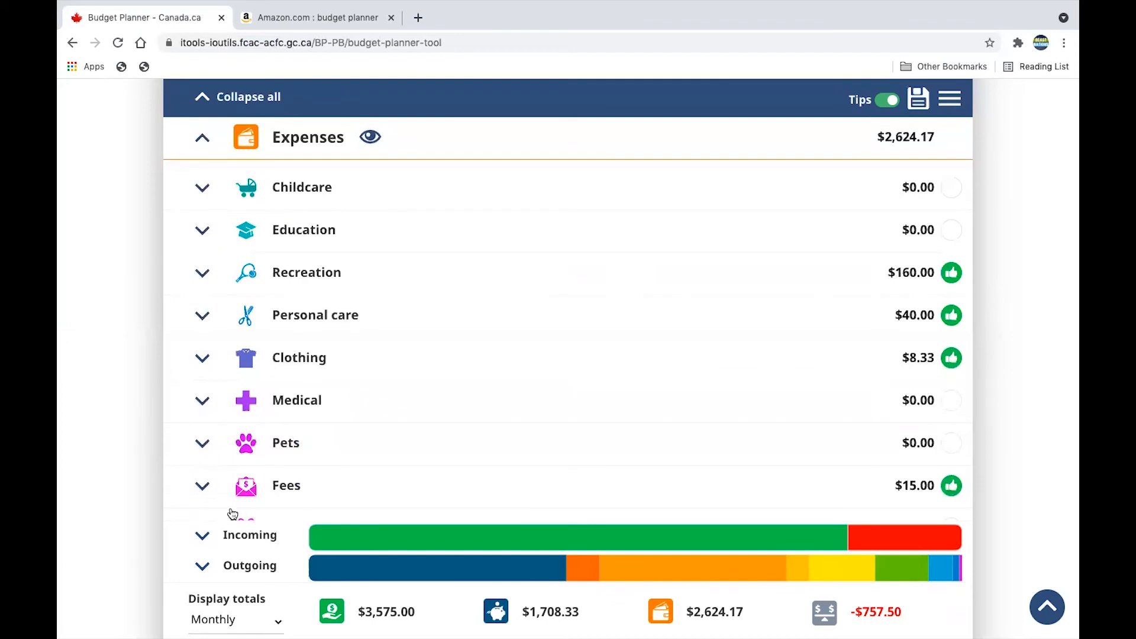
- Check the Fees expense items, including Bank fees and Credit card fees, and collapse the category
left_click(207, 485)
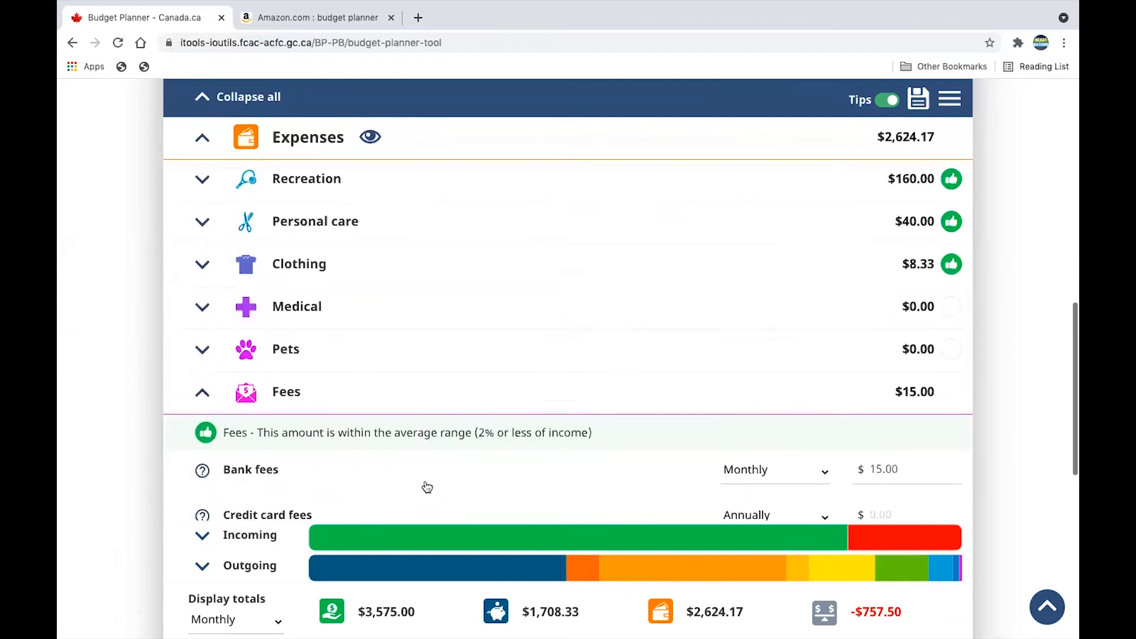
scroll(371, 465, "down", 1)
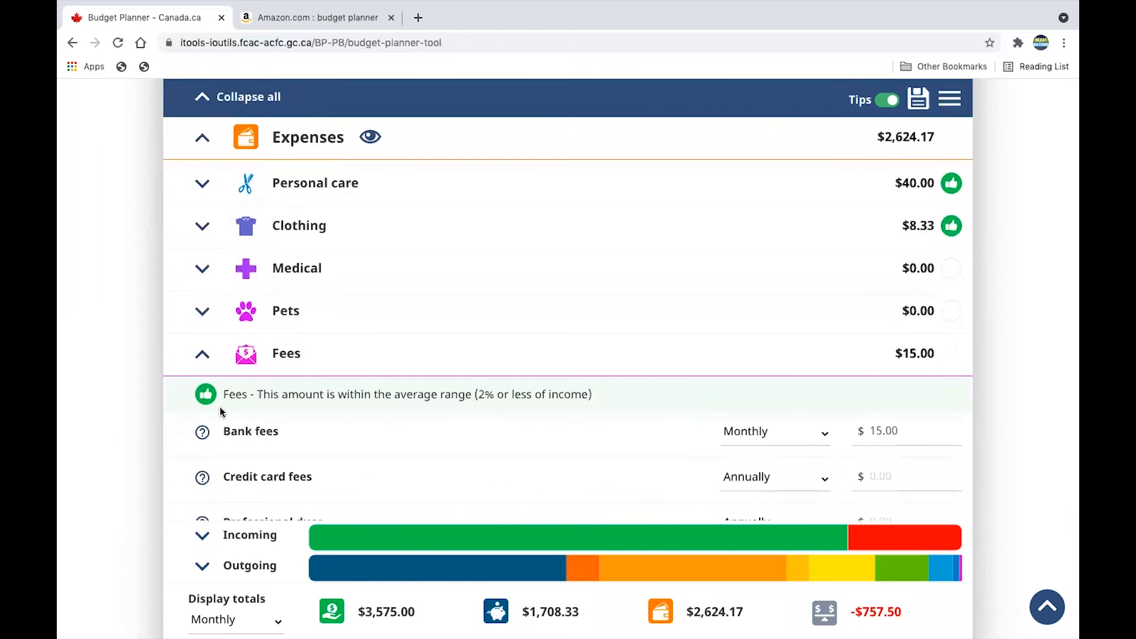
left_click(202, 355)
- Review the totals and ratings of all expense categories from Debt repayment to Gifts and donations, and collapse the Expenses section
scroll(274, 367, "up", 5)
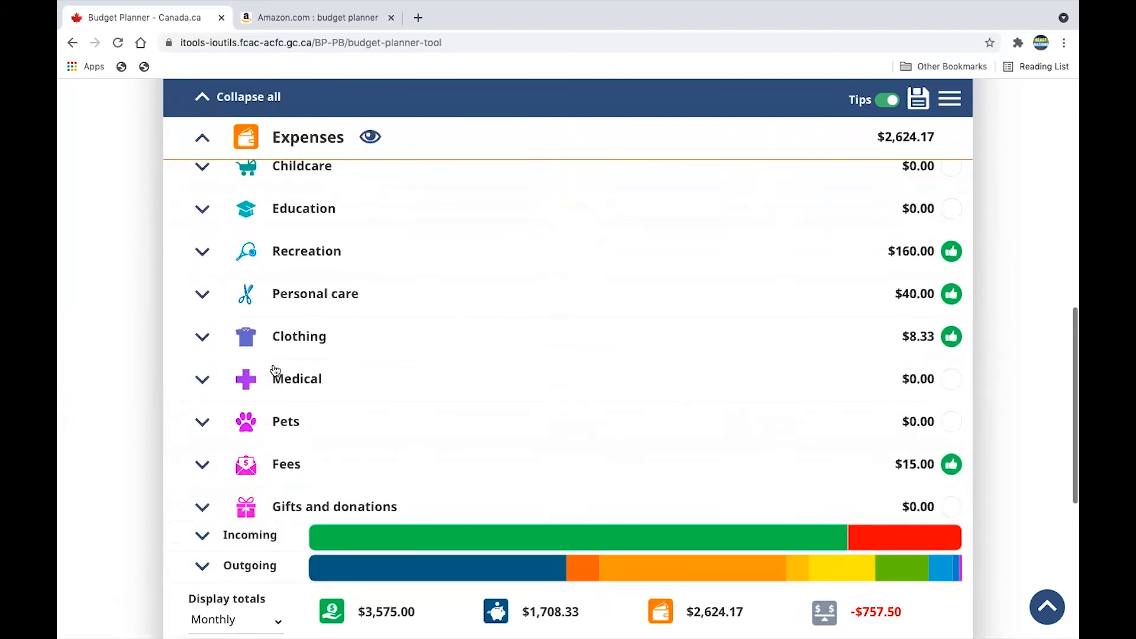
scroll(276, 370, "up", 2)
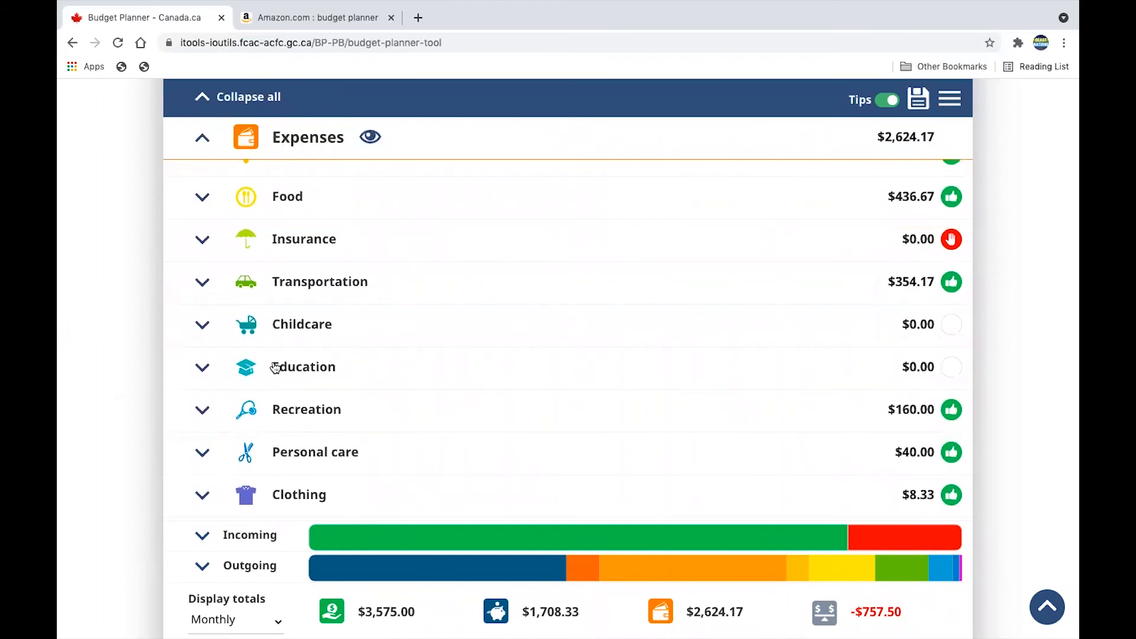
scroll(358, 281, "up", 3)
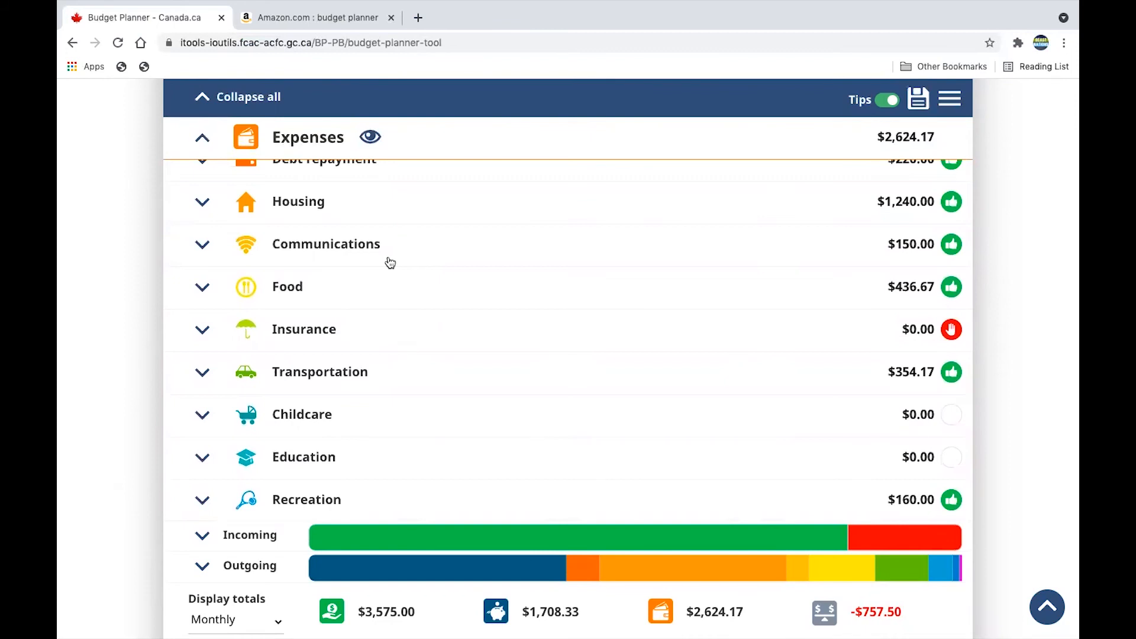
scroll(390, 263, "up", 3)
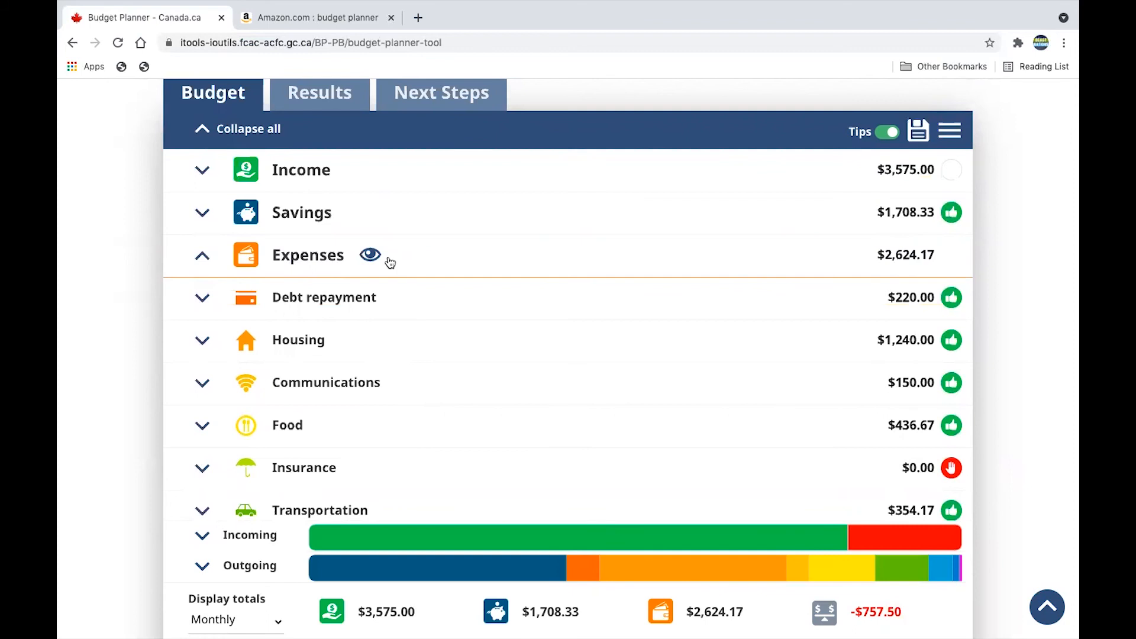
scroll(390, 262, "down", 5)
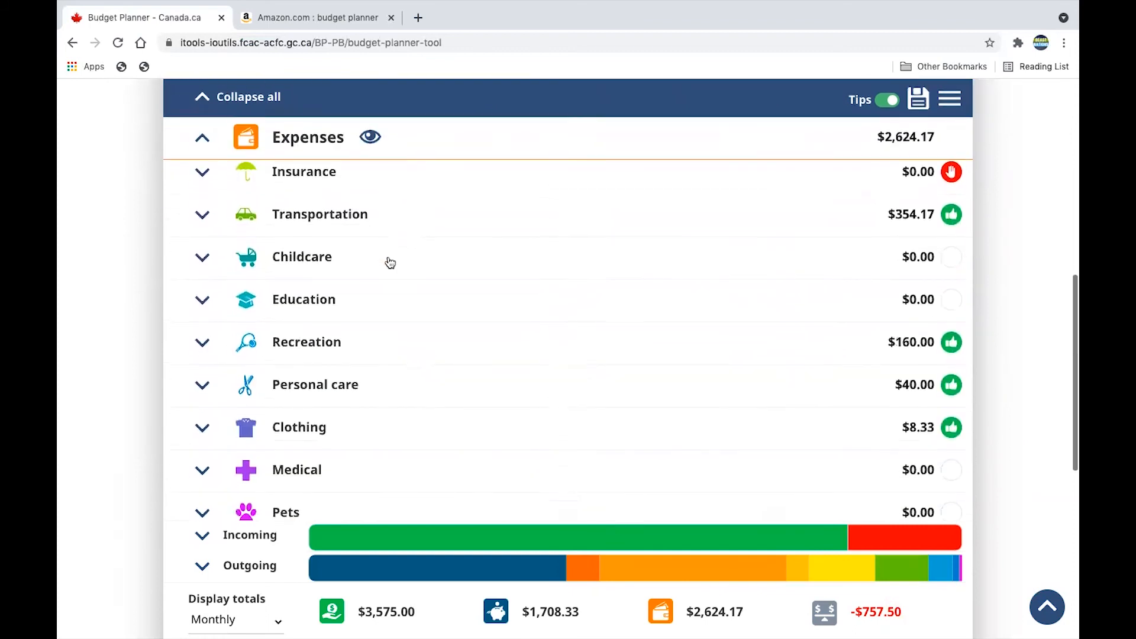
scroll(389, 262, "down", 3)
scroll(388, 261, "up", 3)
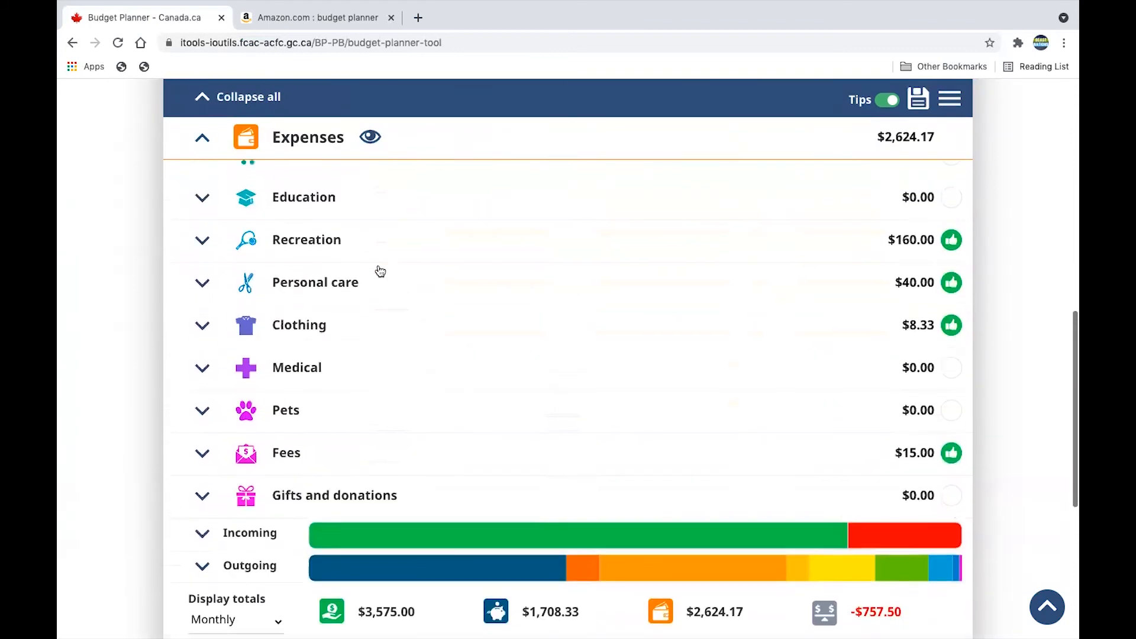
scroll(368, 271, "up", 5)
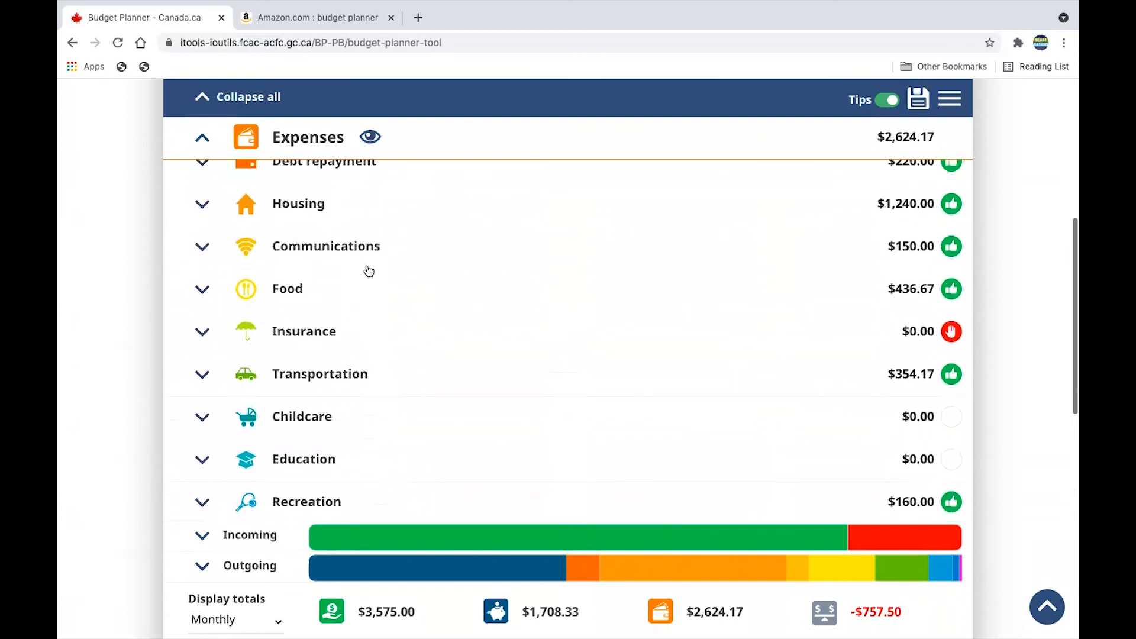
scroll(294, 302, "down", 3)
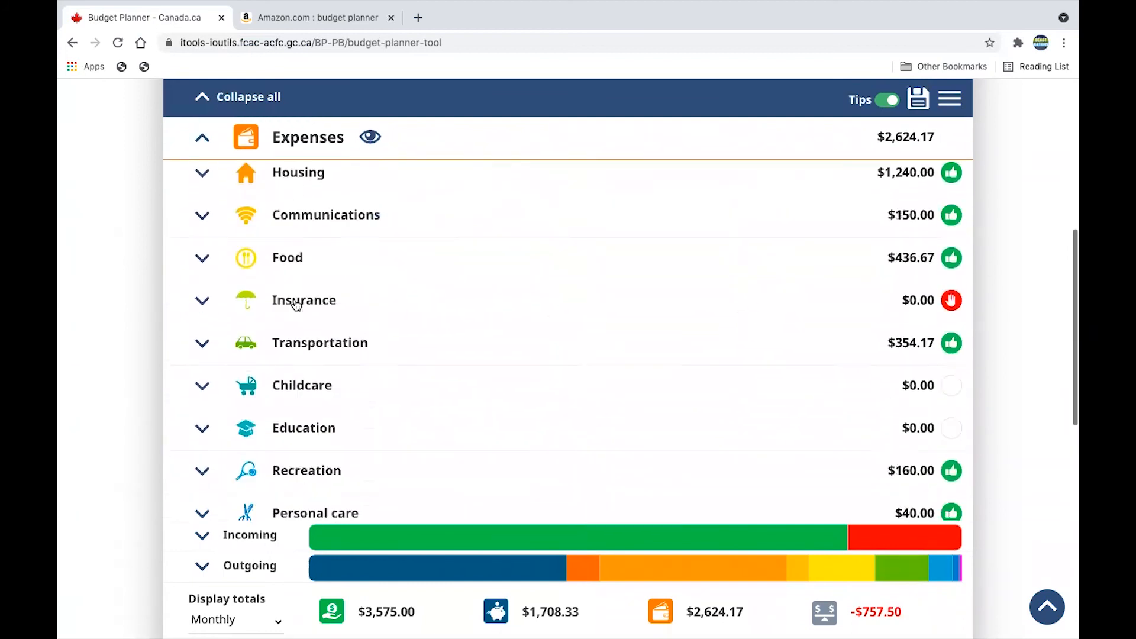
scroll(296, 305, "up", 4)
left_click(202, 197)
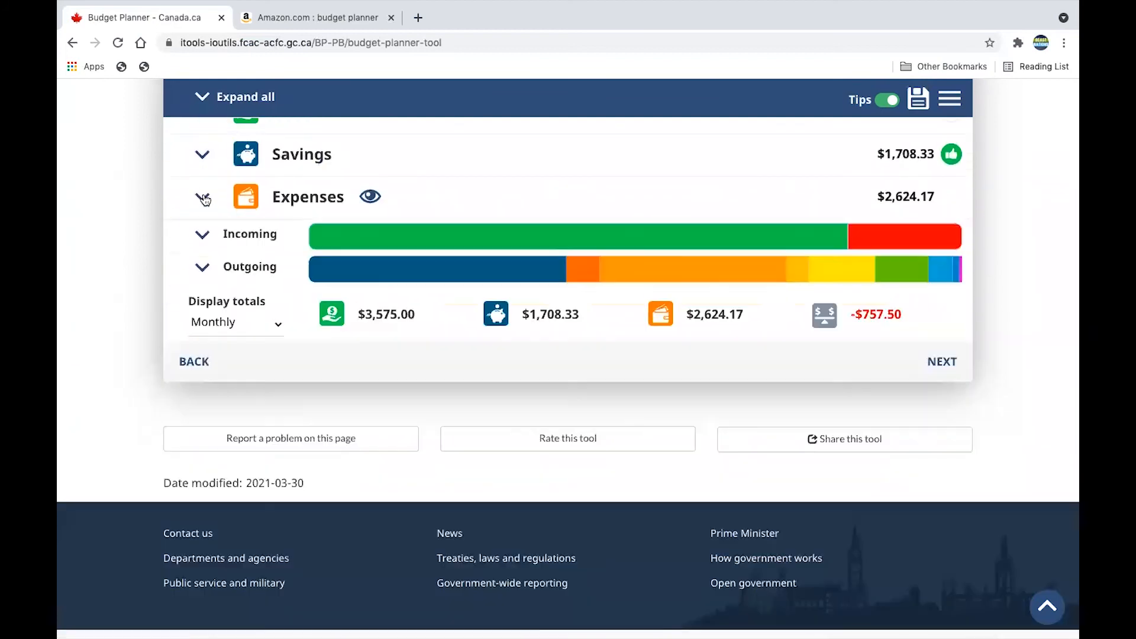
- Expand the Savings section to recheck its items from Emergency fund to Home purchase, and collapse it
scroll(449, 265, "up", 2)
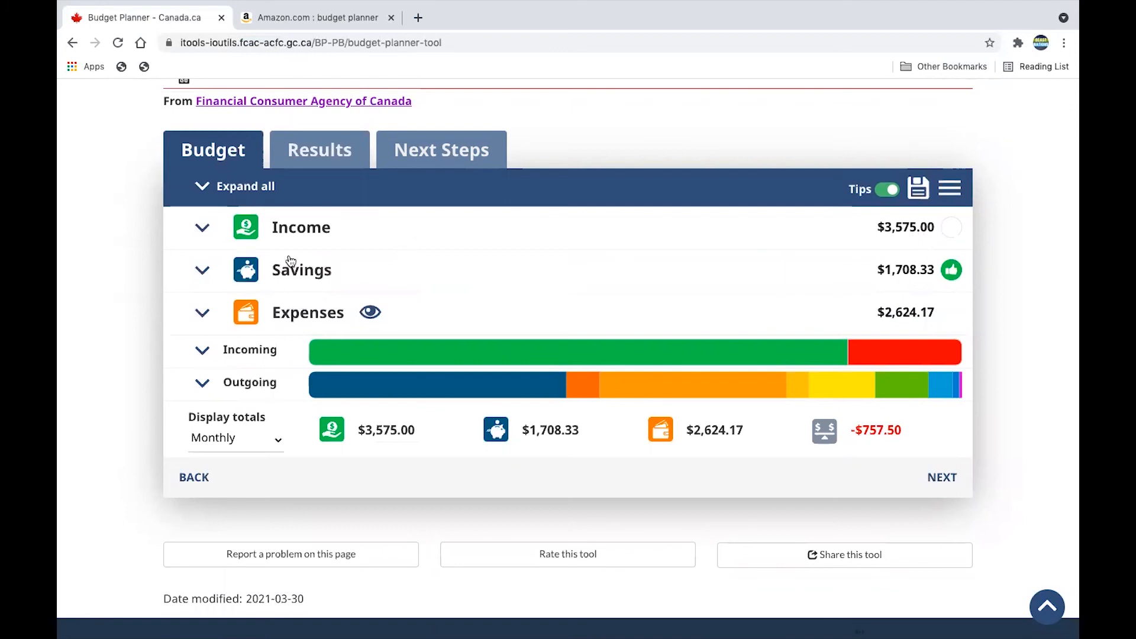
left_click(203, 270)
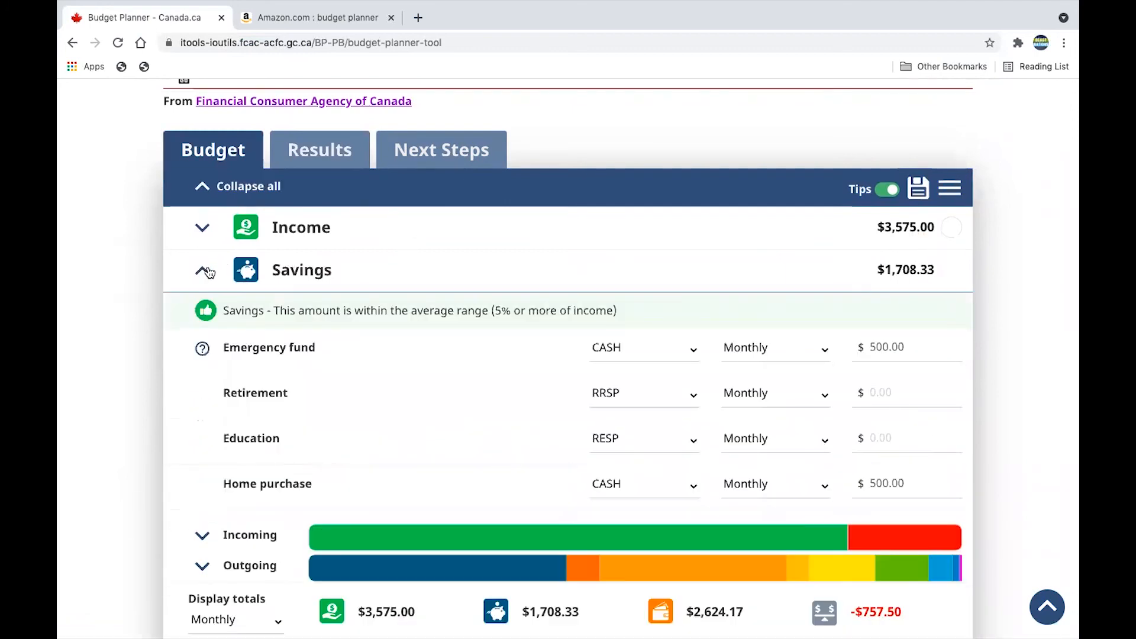
left_click(205, 271)
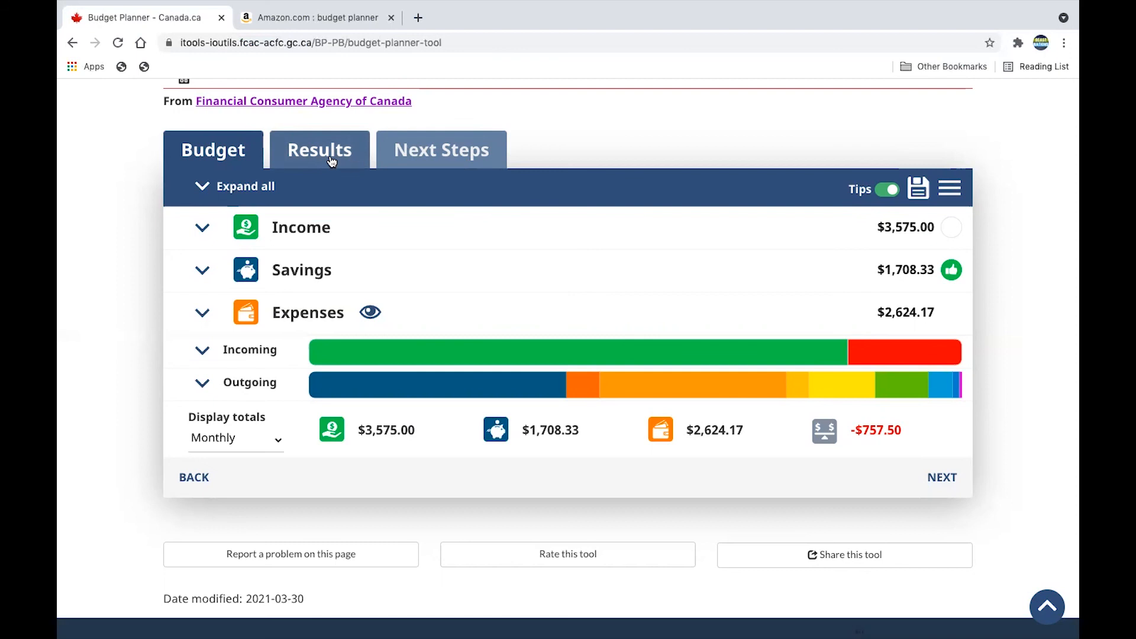
- Open the budget results and examine the charts of incoming and outgoing money, where the money goes, and the comparison to the average Canadian
left_click(310, 150)
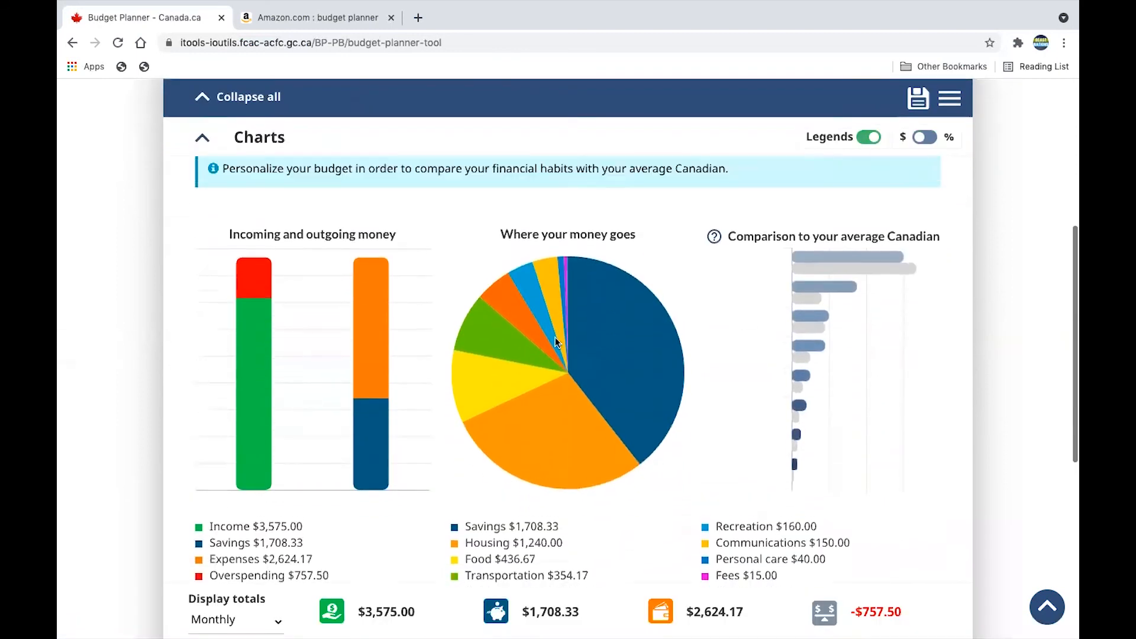
scroll(556, 338, "up", 4)
scroll(555, 342, "down", 9)
scroll(556, 463, "up", 4)
scroll(555, 458, "up", 5)
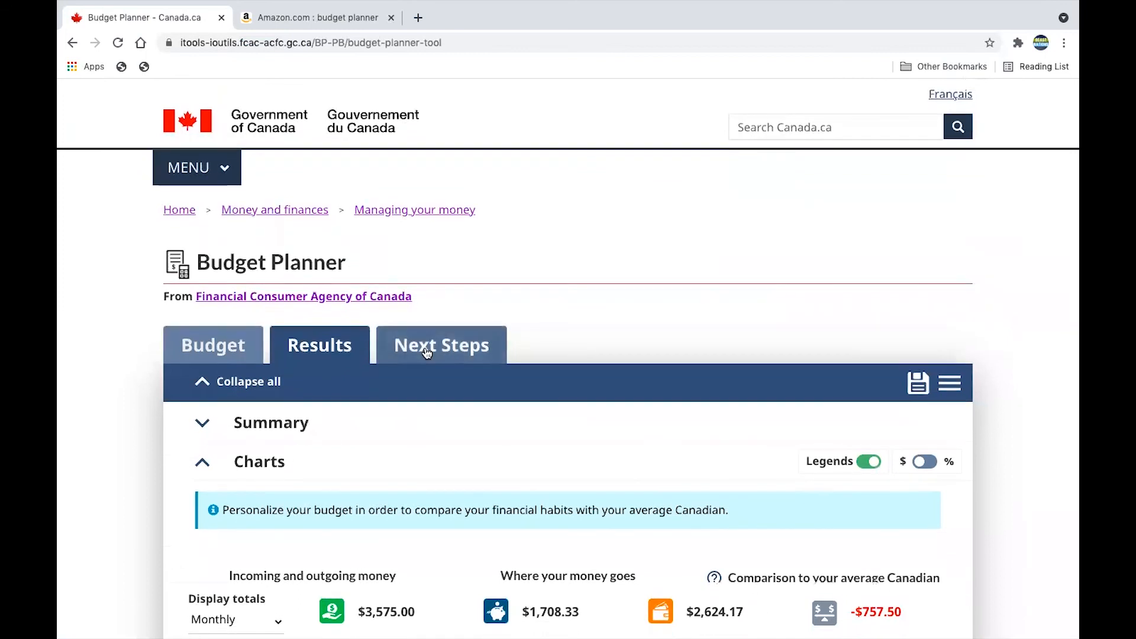
- View the Next Steps suggestions and save the budget from there, returning to the Budget overview
left_click(426, 352)
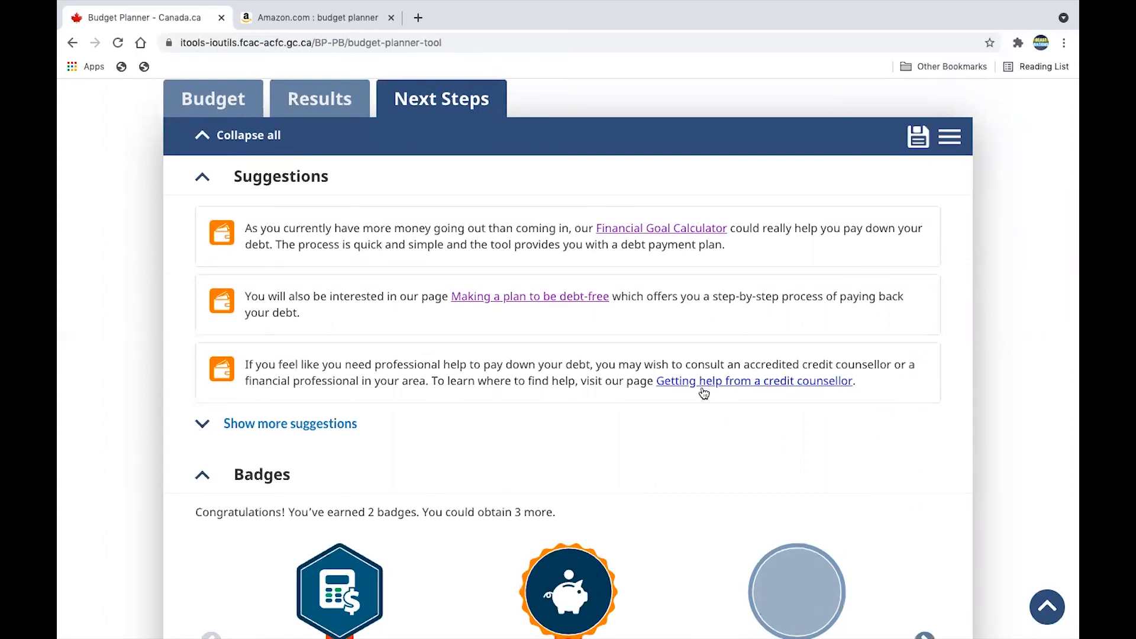
left_click(920, 145)
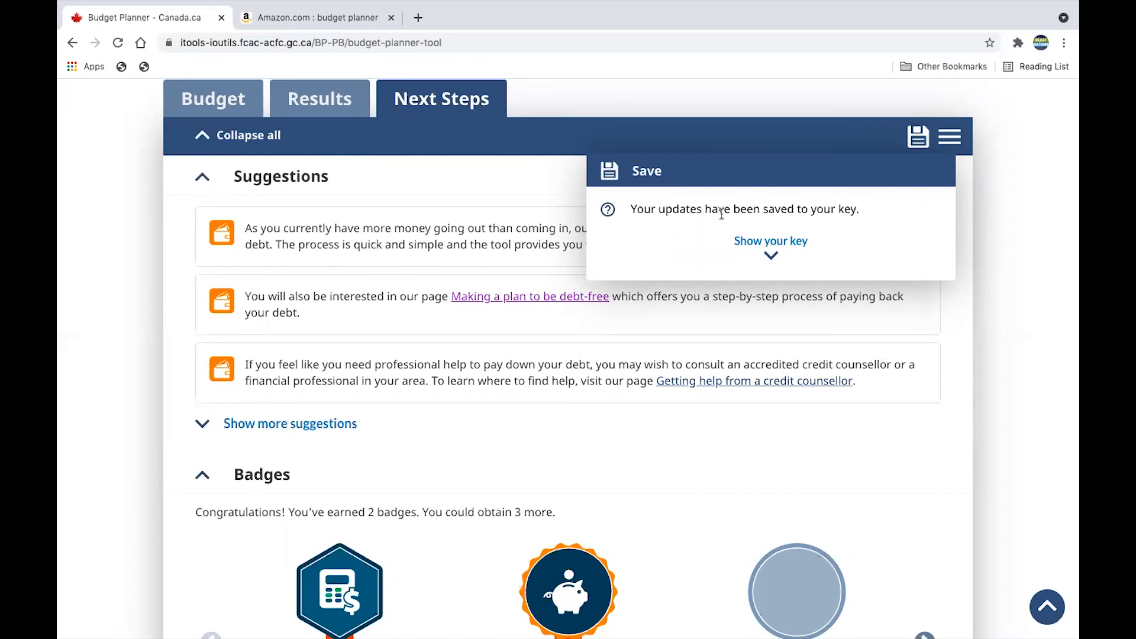
left_click(218, 111)
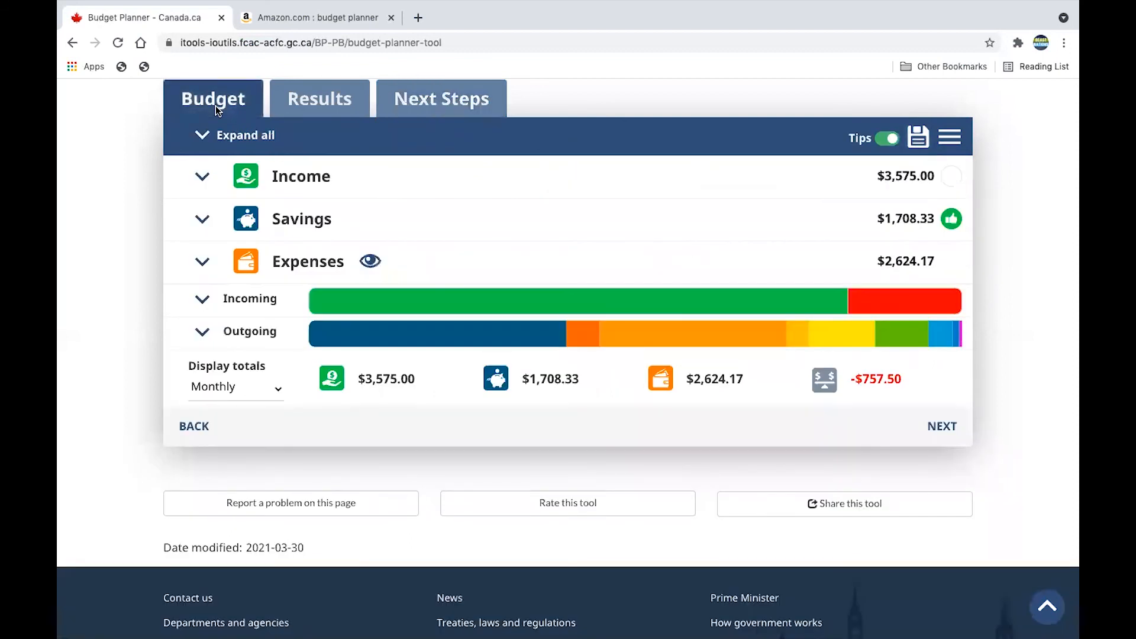